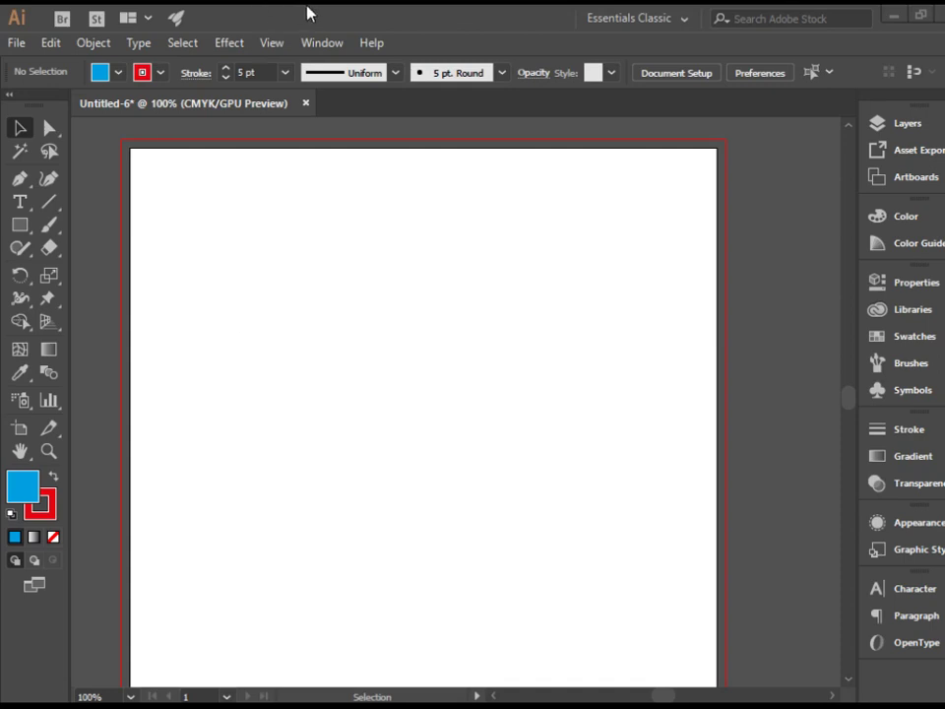
# Step: Reset to the default white fill and black stroke, and pick the Rectangle Tool
pyautogui.press('d')
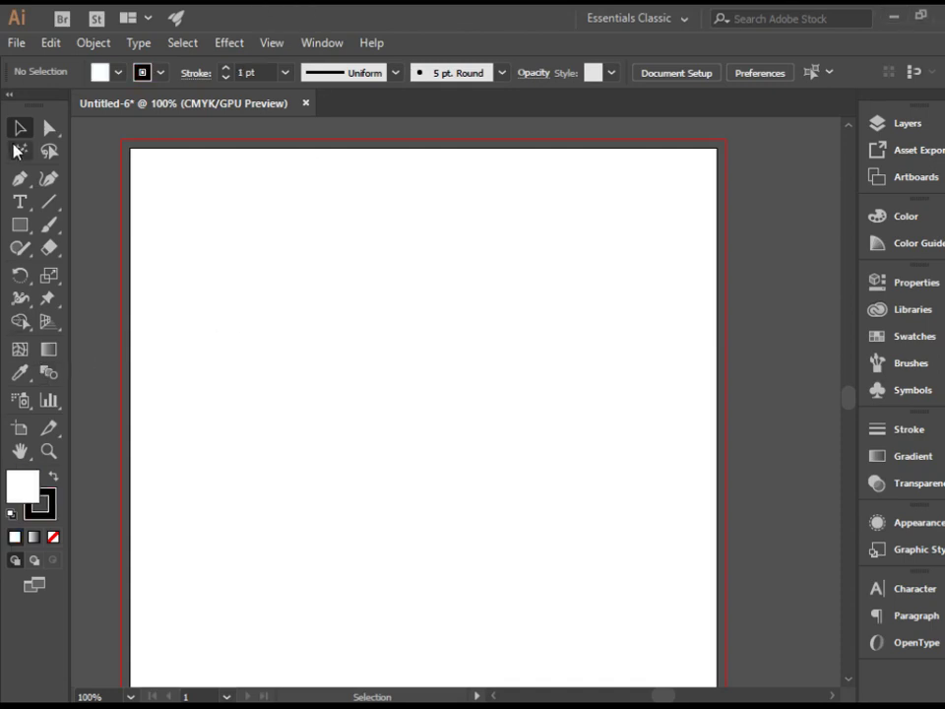
pyautogui.click(21, 227)
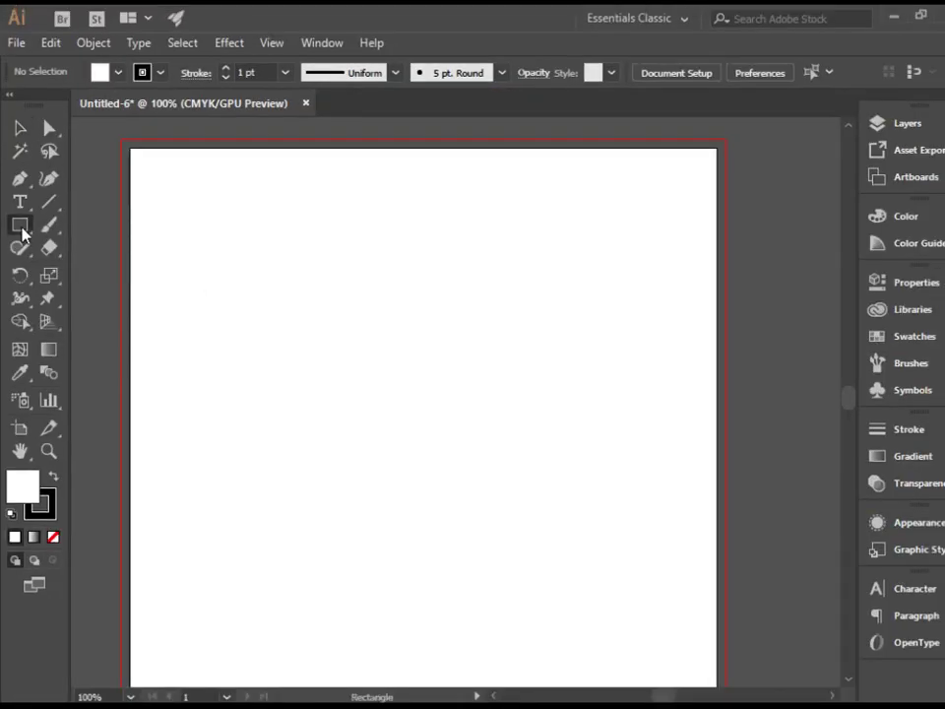
# Step: Draw a wide white, black-outlined rectangle across the upper artboard
pyautogui.click(41, 232)
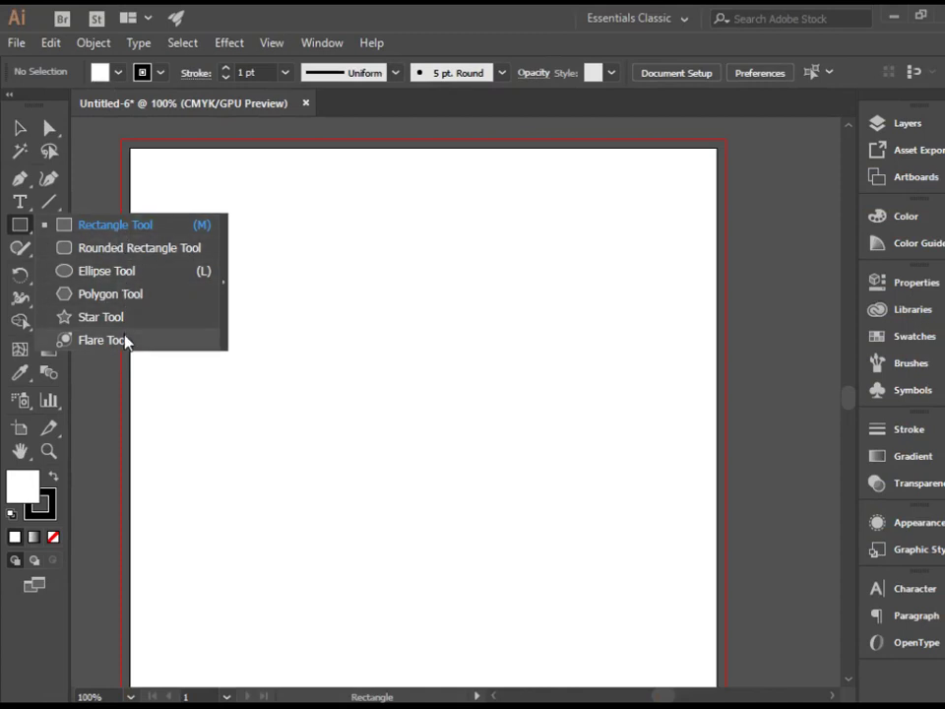
pyautogui.click(93, 232)
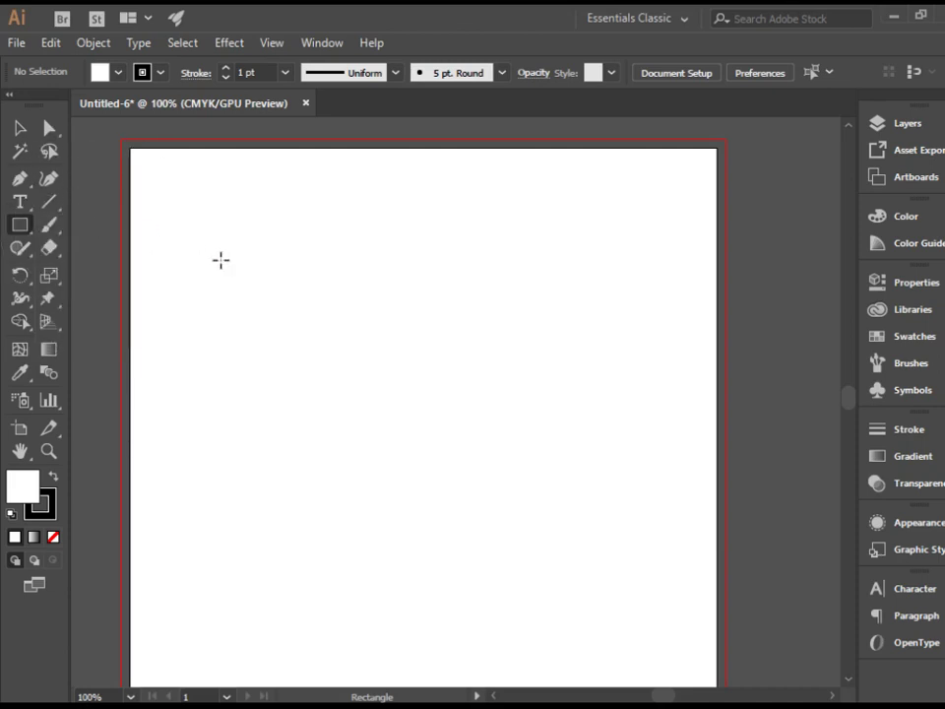
pyautogui.moveTo(215, 251); pyautogui.dragTo(581, 348)
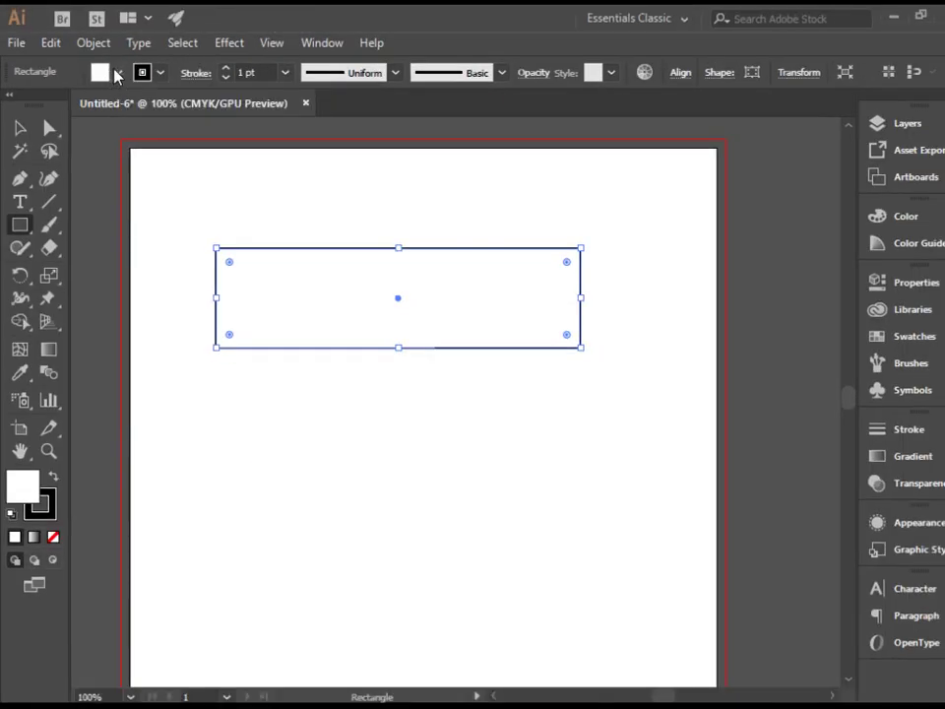
# Step: Make the wide rectangle blue with a 4 pt red stroke, and draw a small square above it
pyautogui.click(115, 74)
pyautogui.click(106, 104)
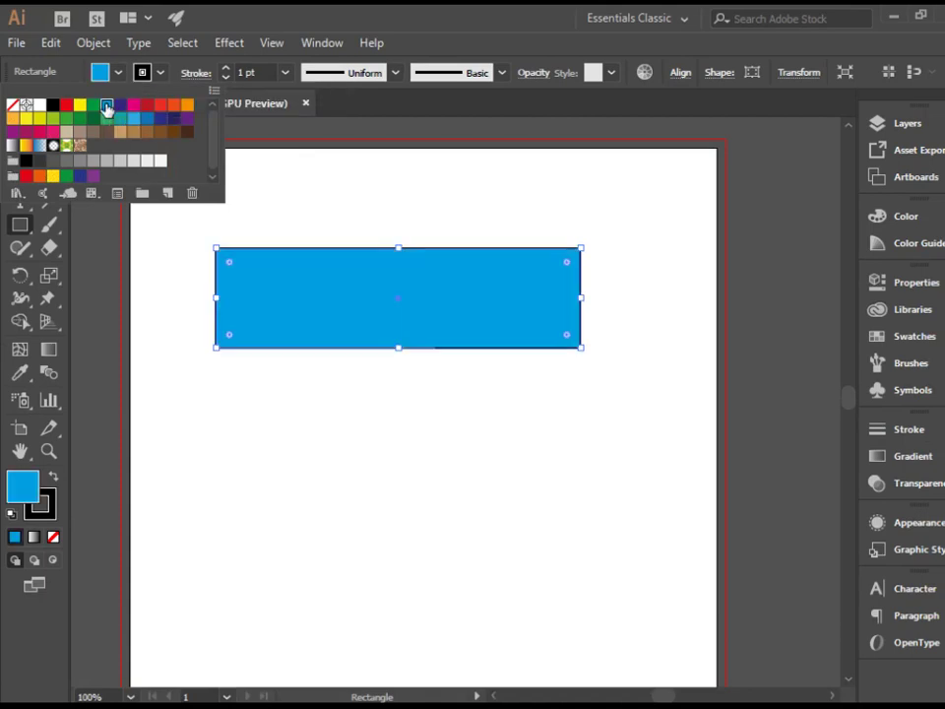
pyautogui.click(157, 78)
pyautogui.click(66, 104)
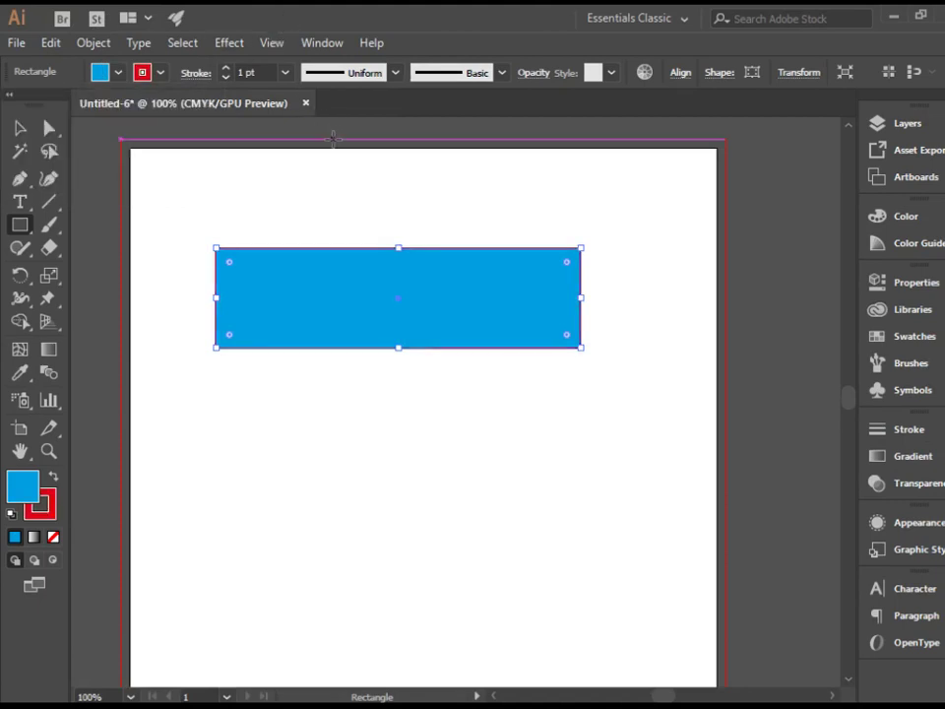
pyautogui.hotkey('ctrl', '=')
pyautogui.hotkey('ctrl', '=')
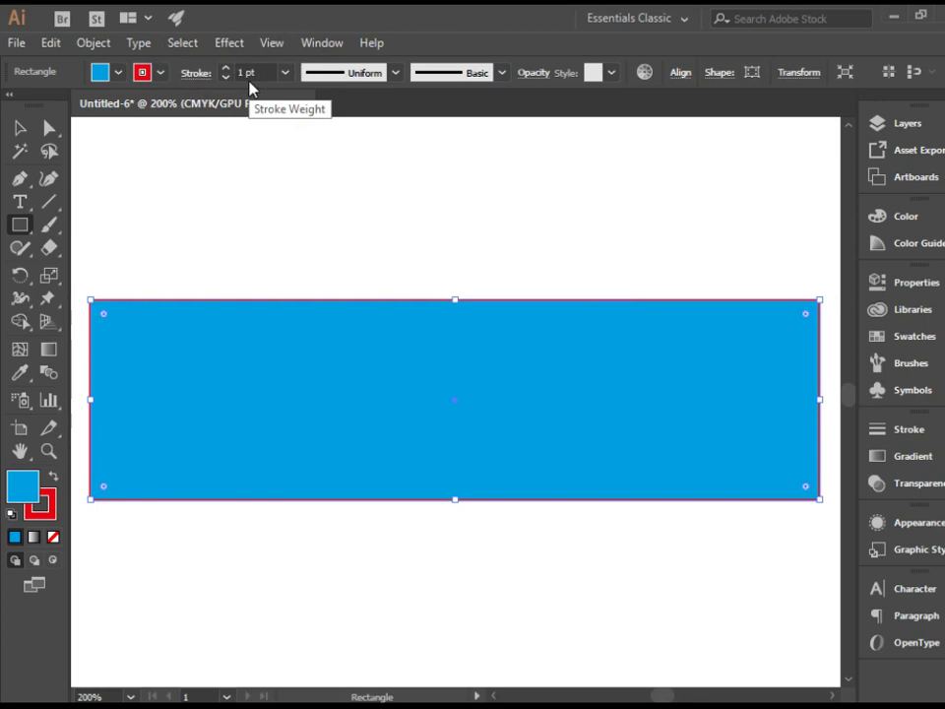
pyautogui.click(226, 69)
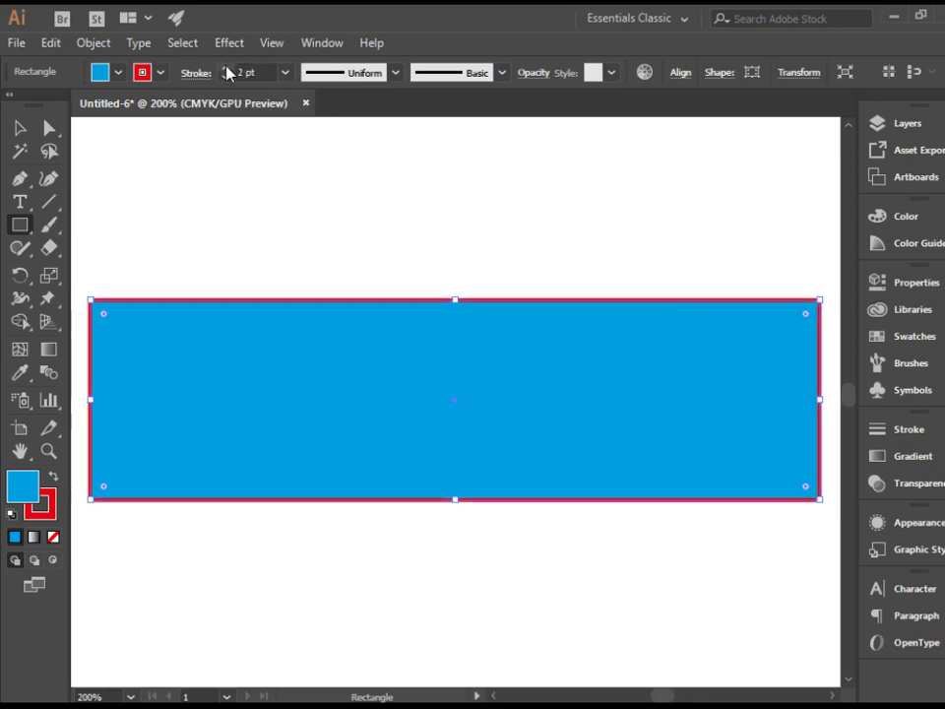
pyautogui.click(225, 69)
pyautogui.click(225, 69)
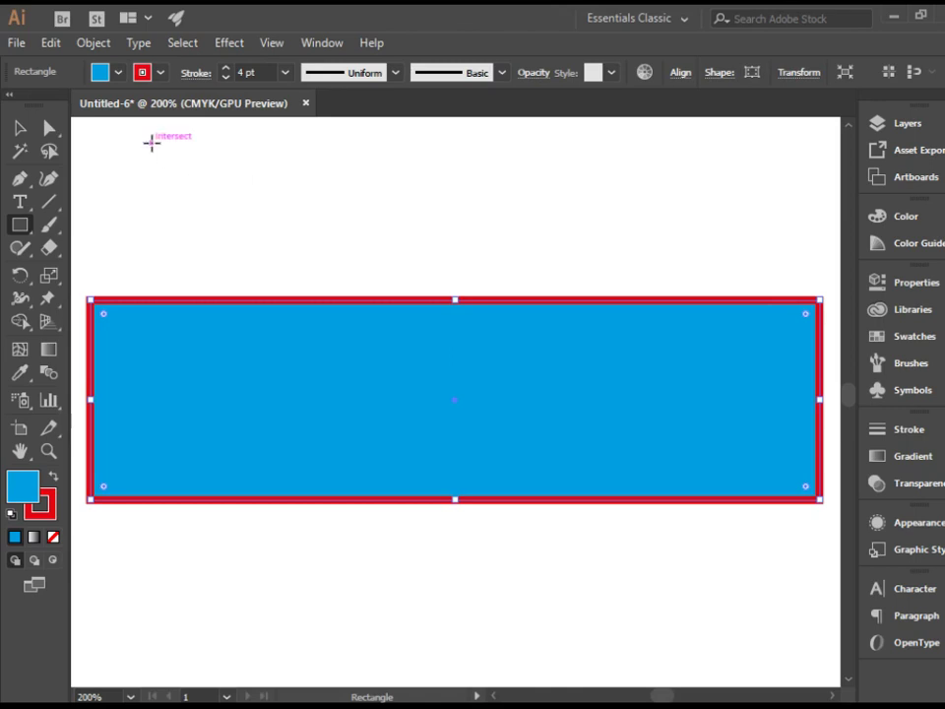
pyautogui.moveTo(152, 144); pyautogui.dragTo(283, 273)
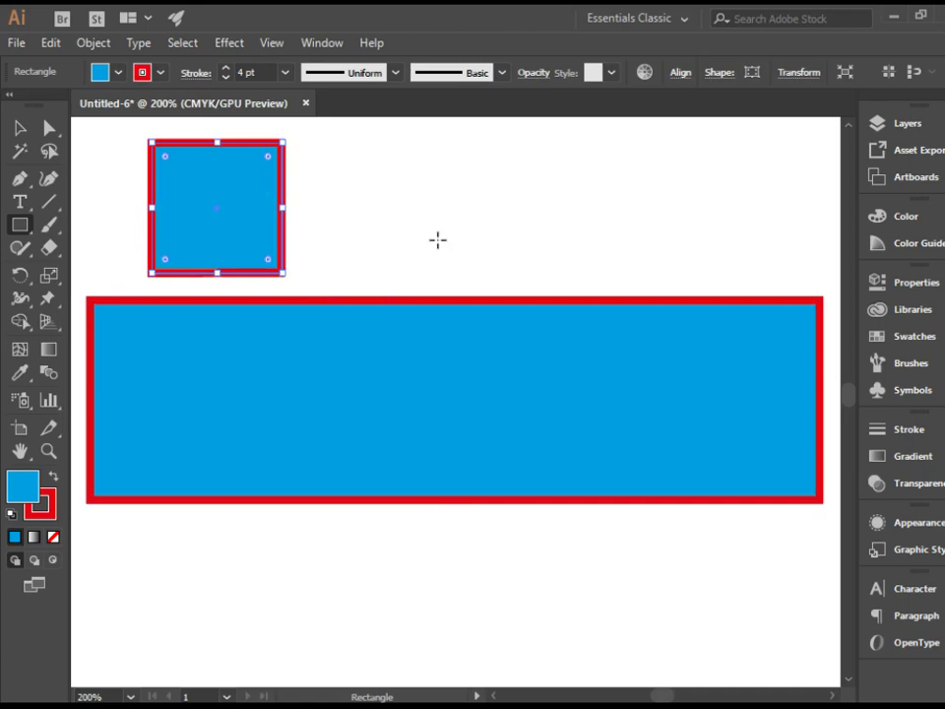
# Step: Draw a rounded rectangle beside the square with the Rounded Rectangle Tool
pyautogui.click(23, 227)
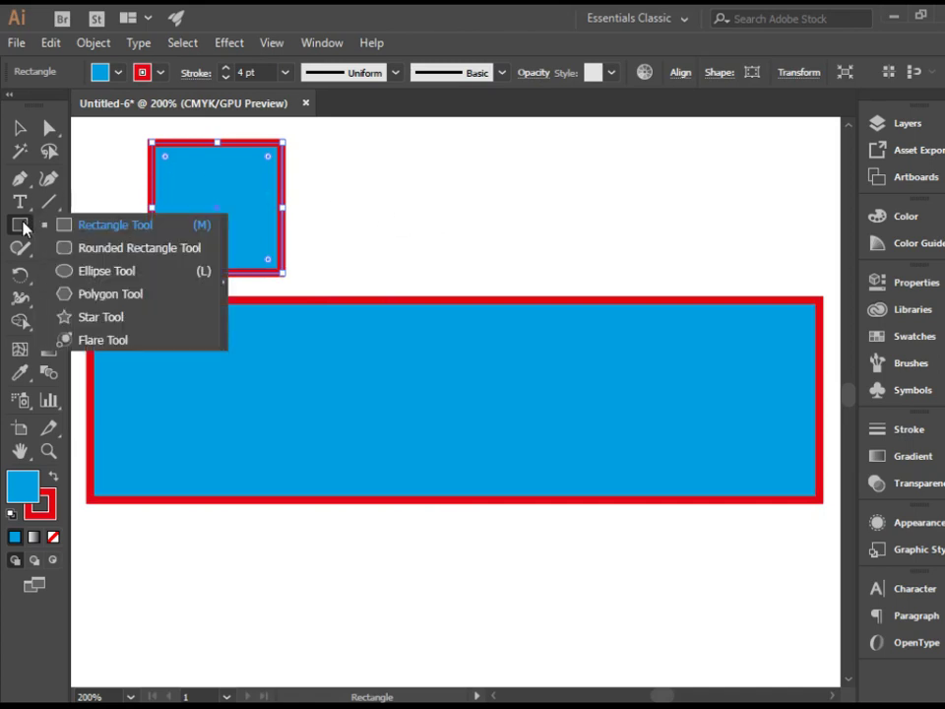
pyautogui.click(165, 250)
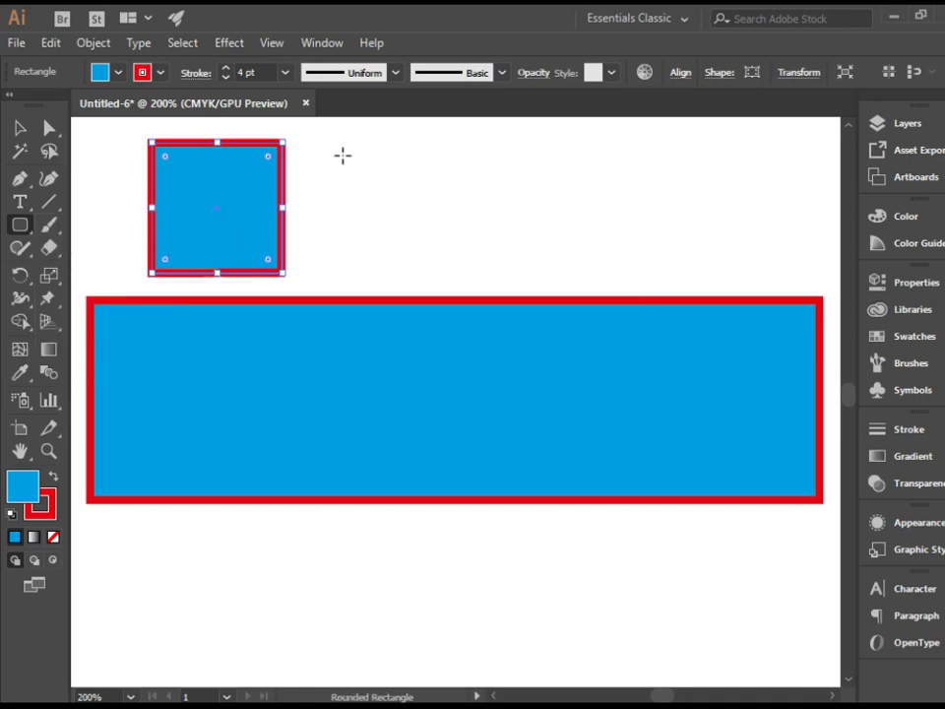
pyautogui.moveTo(347, 158)
pyautogui.mouseDown()
pyautogui.moveTo(425, 249)
pyautogui.moveTo(573, 262)
pyautogui.mouseUp()
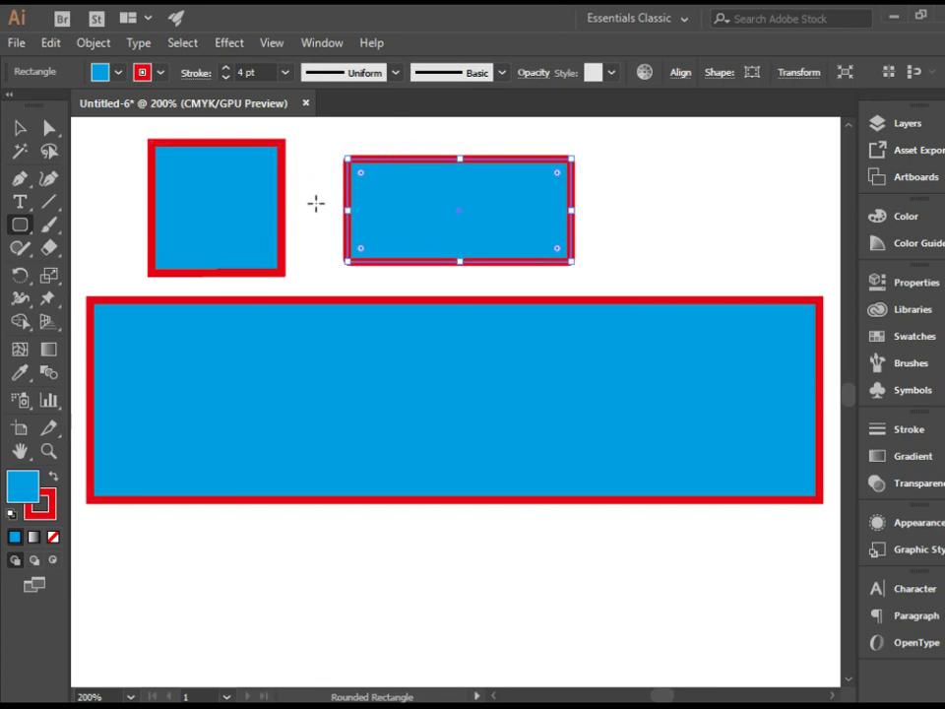
# Step: Increase the rounded rectangle's corner radius to about 0.08 in
pyautogui.hotkey('ctrl', '=')
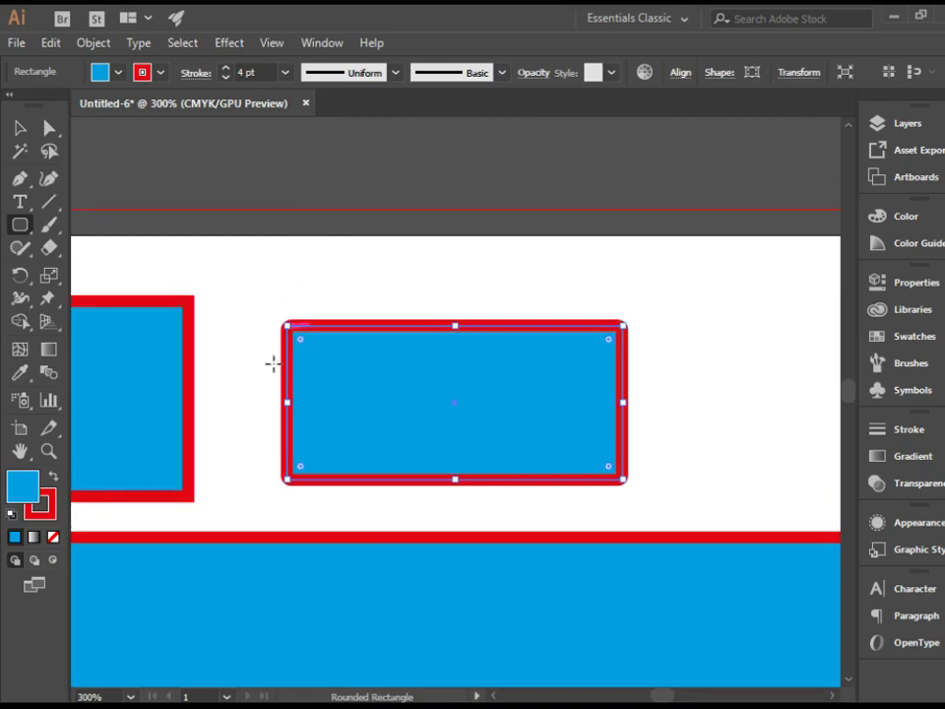
pyautogui.click(50, 132)
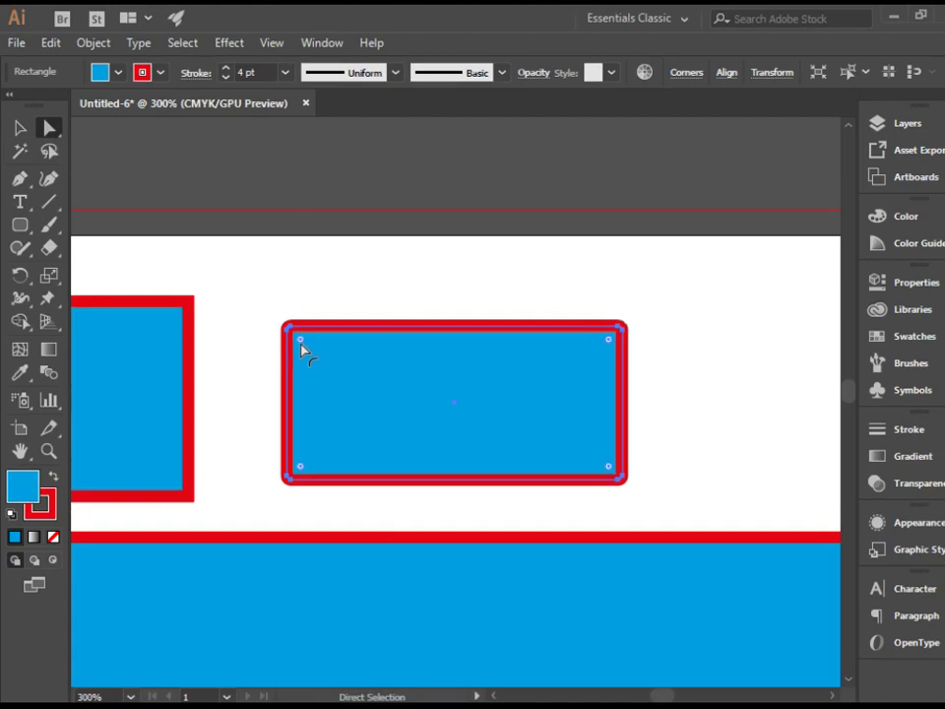
pyautogui.click(301, 346)
pyautogui.click(303, 342)
pyautogui.moveTo(304, 345)
pyautogui.mouseDown()
pyautogui.moveTo(323, 360)
pyautogui.moveTo(313, 354)
pyautogui.mouseUp()
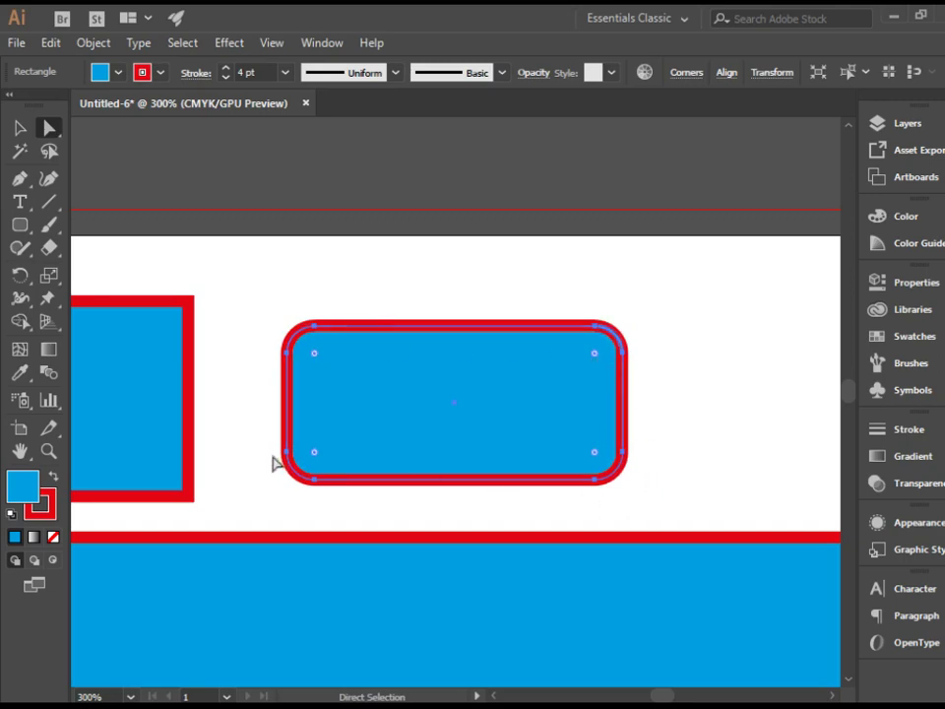
# Step: Give the rounded rectangle a CMYK Green stroke and an orange fill
pyautogui.click(157, 76)
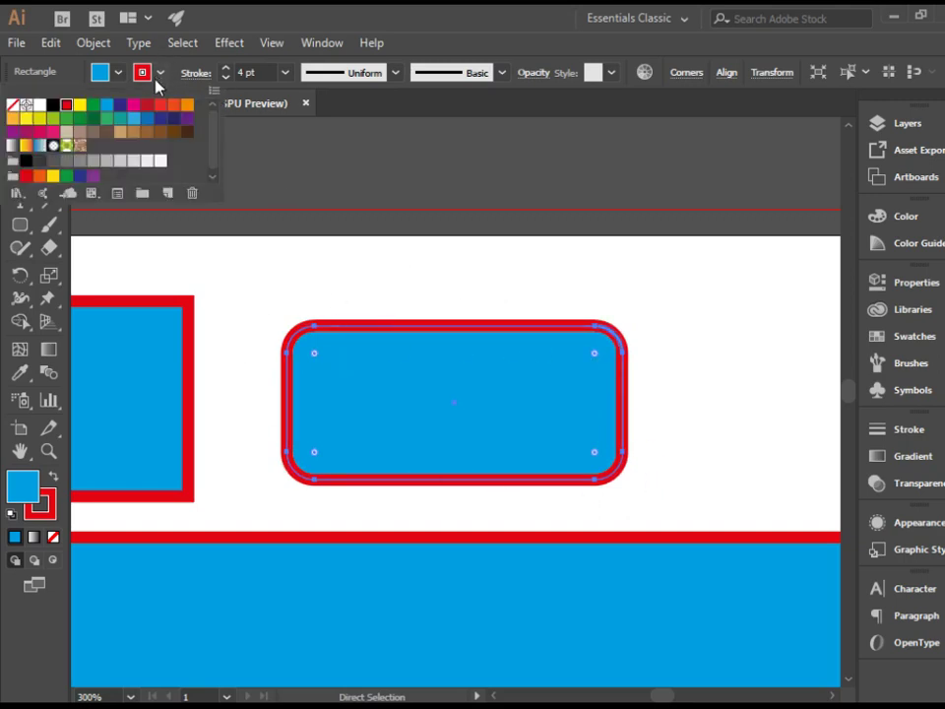
pyautogui.click(94, 109)
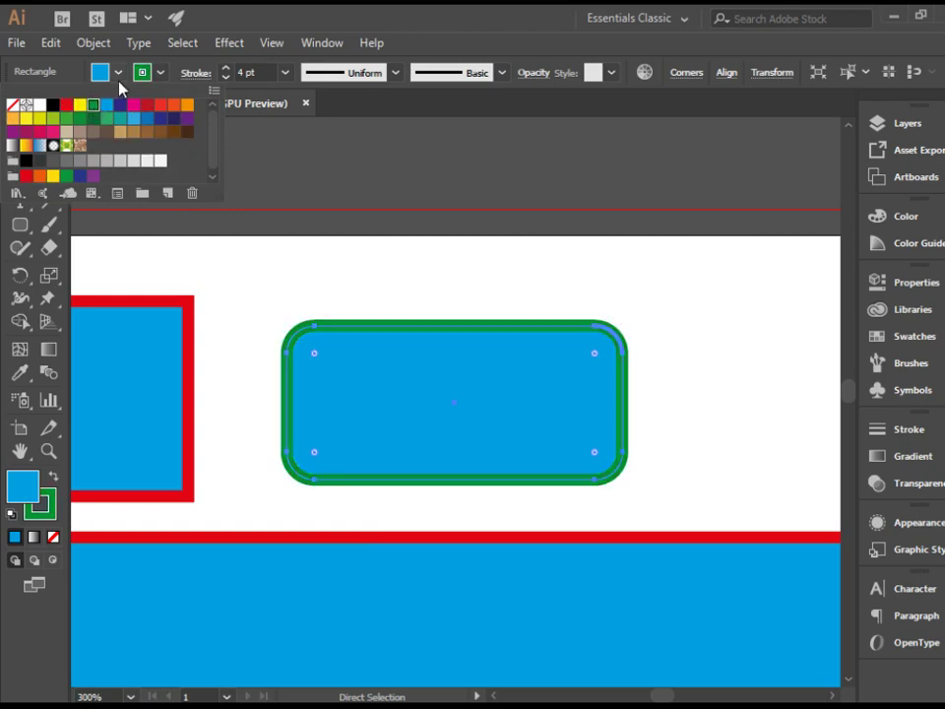
pyautogui.click(118, 74)
pyautogui.click(13, 119)
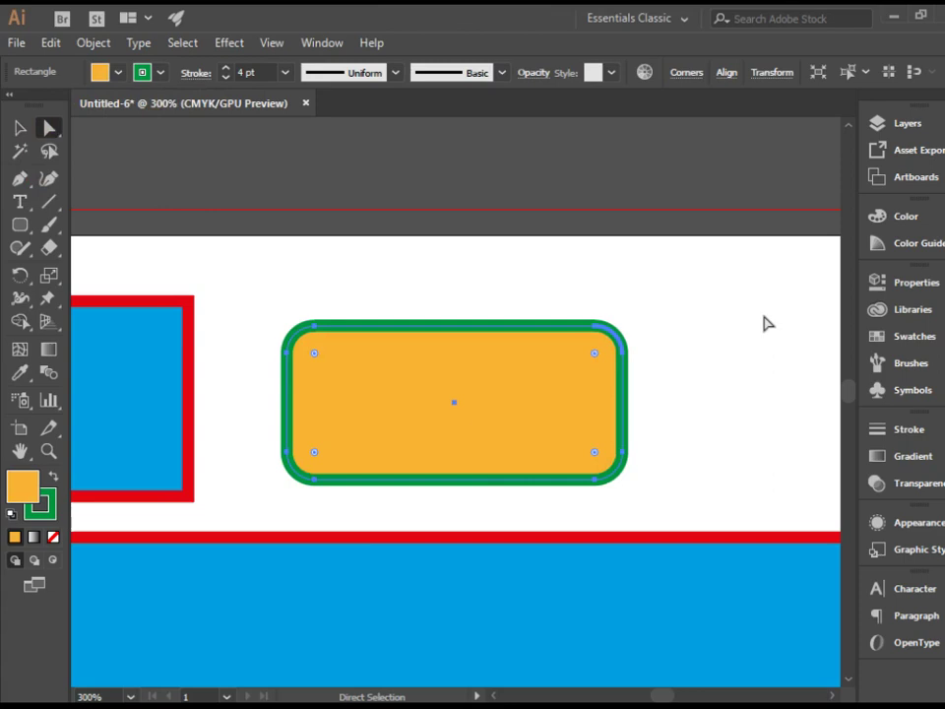
pyautogui.hotkey('ctrl', '-')
pyautogui.hotkey('ctrl', '-')
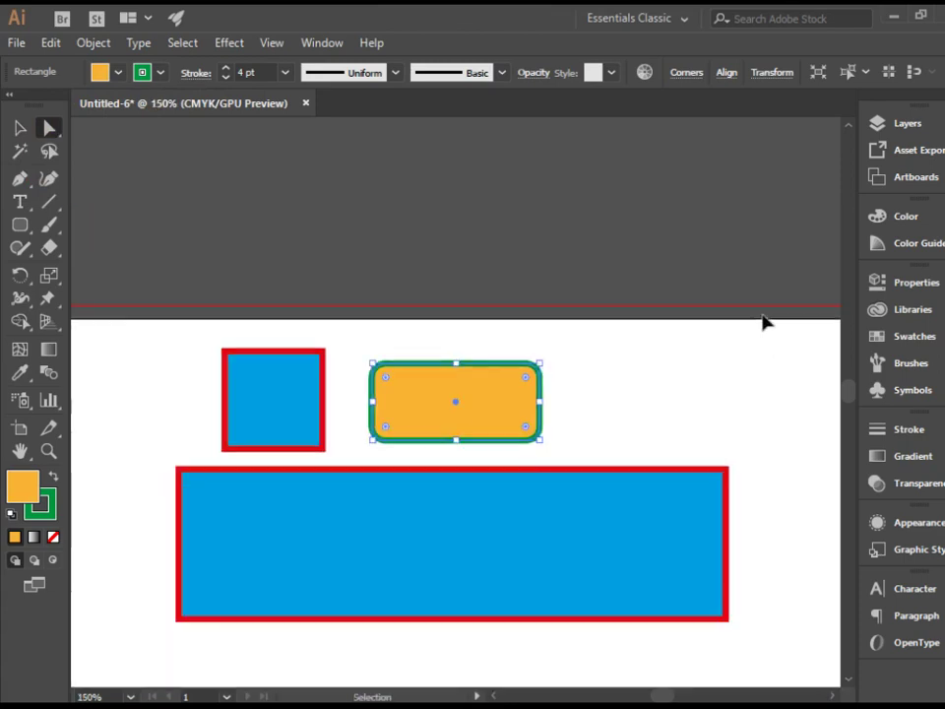
pyautogui.moveTo(661, 367); pyautogui.dragTo(658, 178)
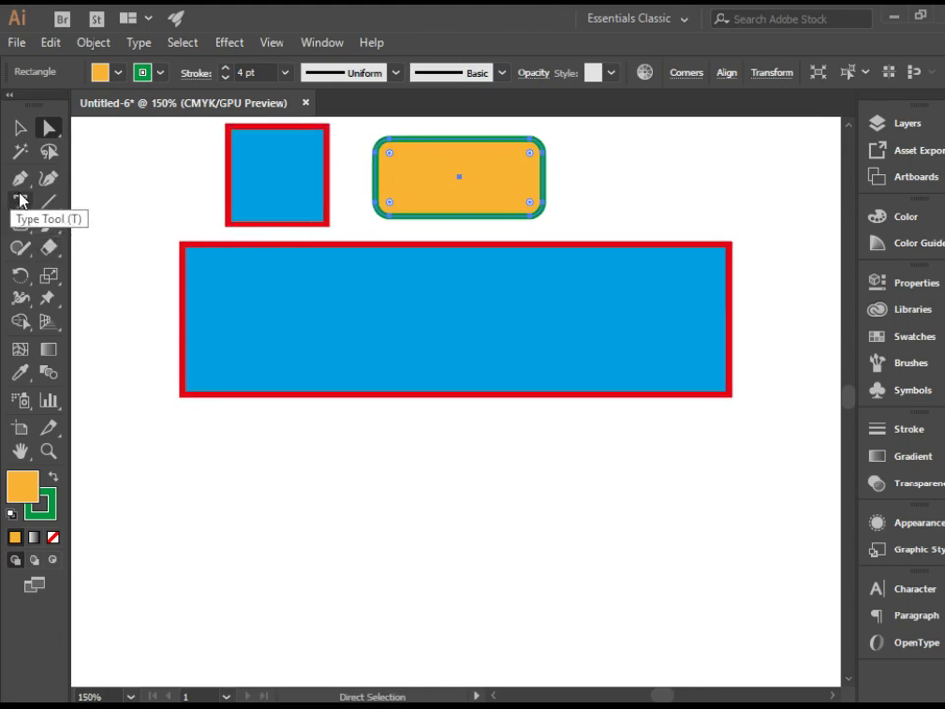
# Step: Draw a flat ellipse and, beside it, a circle below the wide rectangle
pyautogui.click(19, 224)
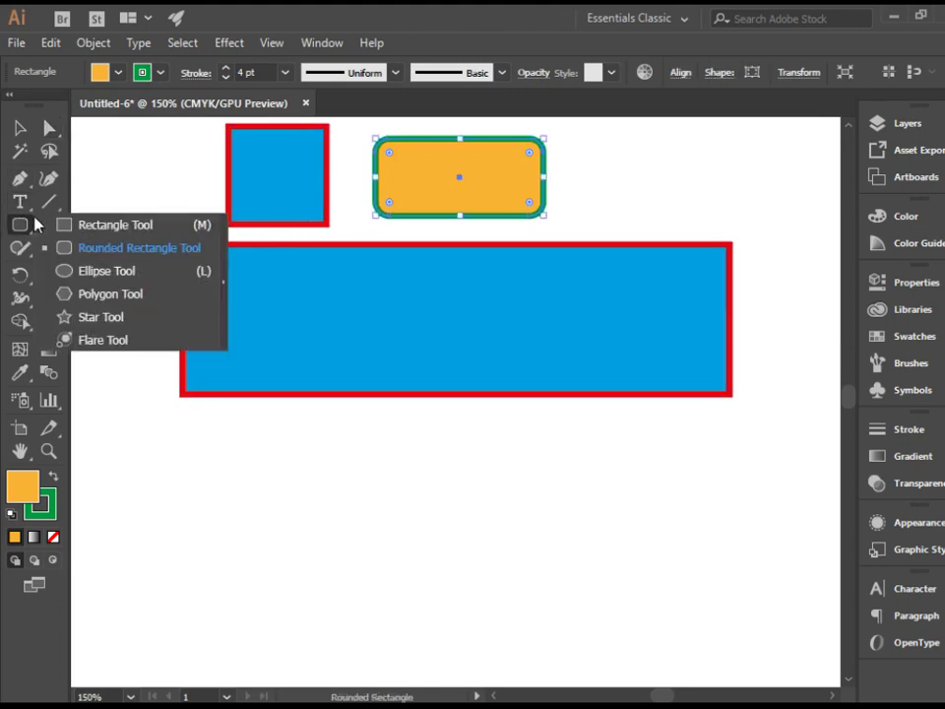
pyautogui.click(120, 278)
pyautogui.moveTo(163, 431); pyautogui.dragTo(306, 480)
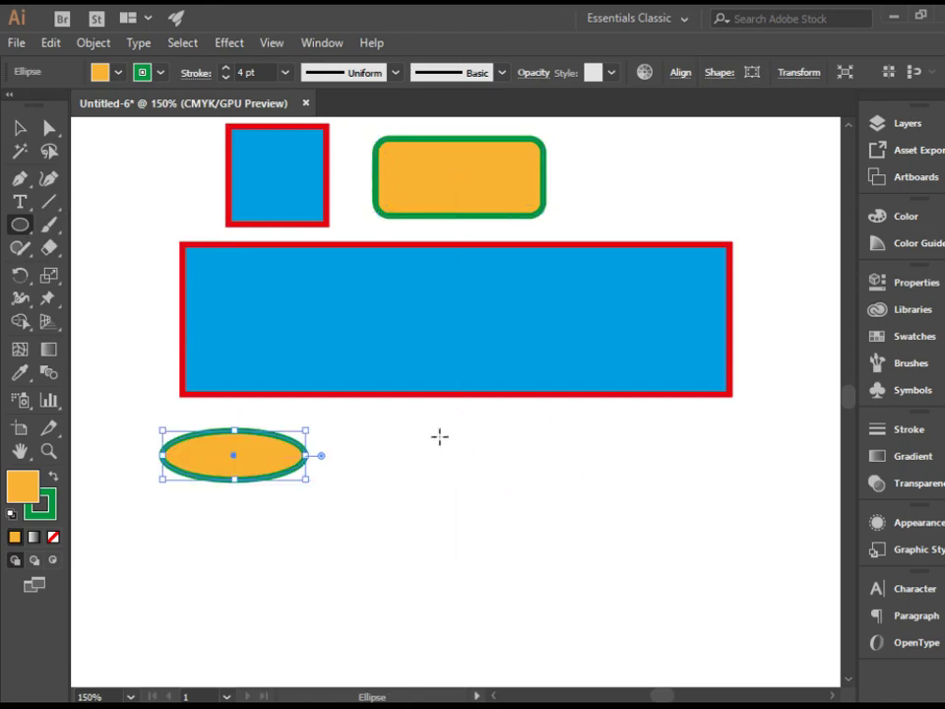
pyautogui.moveTo(391, 415)
pyautogui.mouseDown()
pyautogui.moveTo(422, 457)
pyautogui.moveTo(535, 560)
pyautogui.mouseUp()
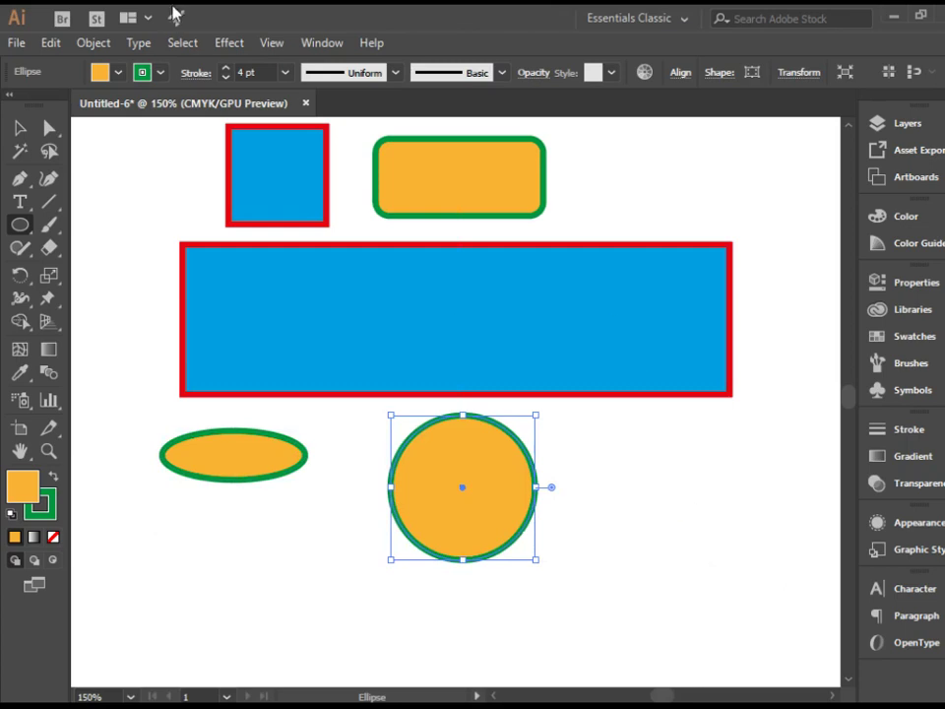
# Step: Fill the circle dark brown and give it a yellow stroke
pyautogui.click(117, 73)
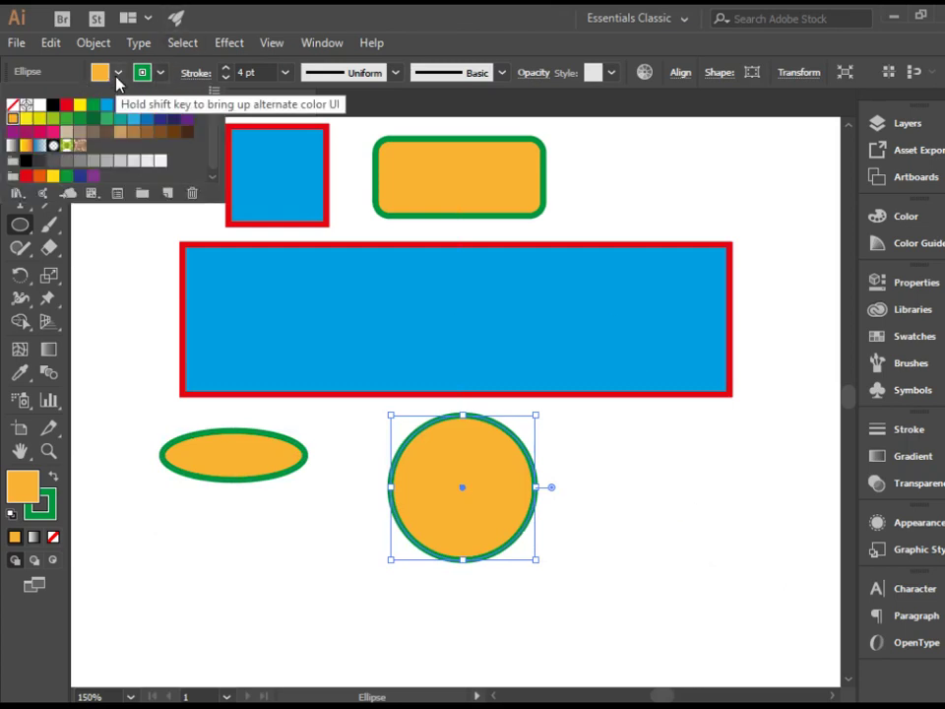
pyautogui.click(105, 131)
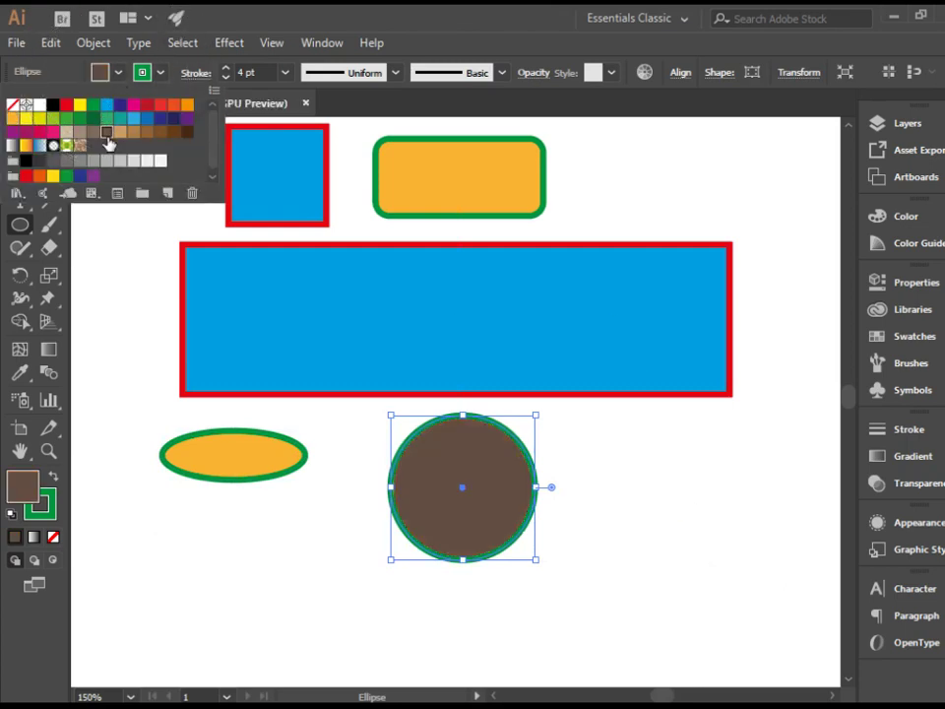
pyautogui.click(161, 74)
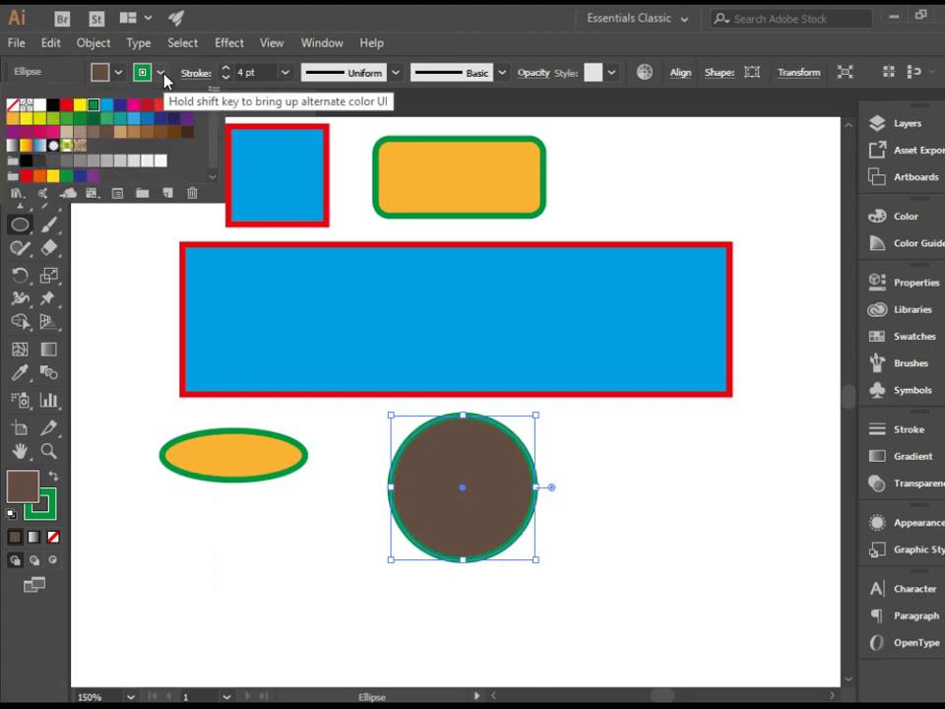
pyautogui.click(81, 106)
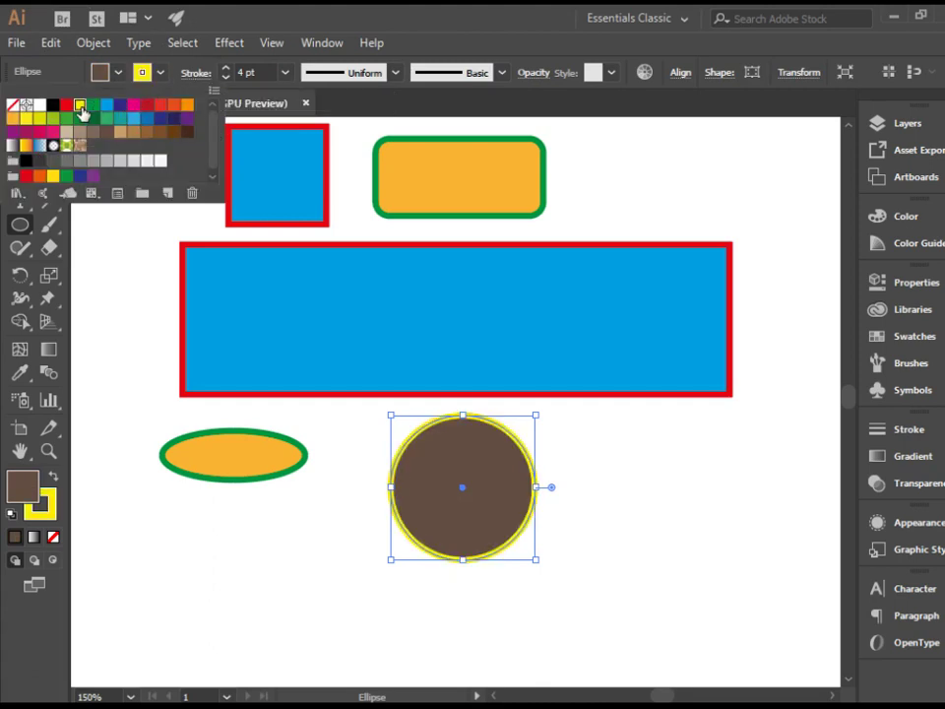
pyautogui.click(374, 13)
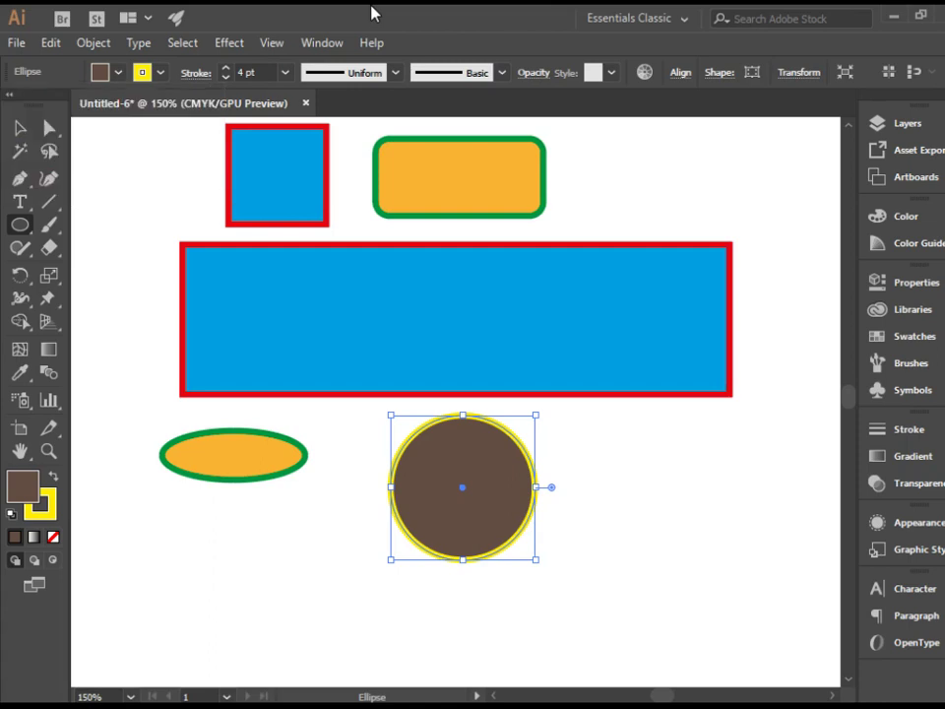
# Step: Draw a small triangle below the ellipse with the Polygon Tool
pyautogui.click(15, 230)
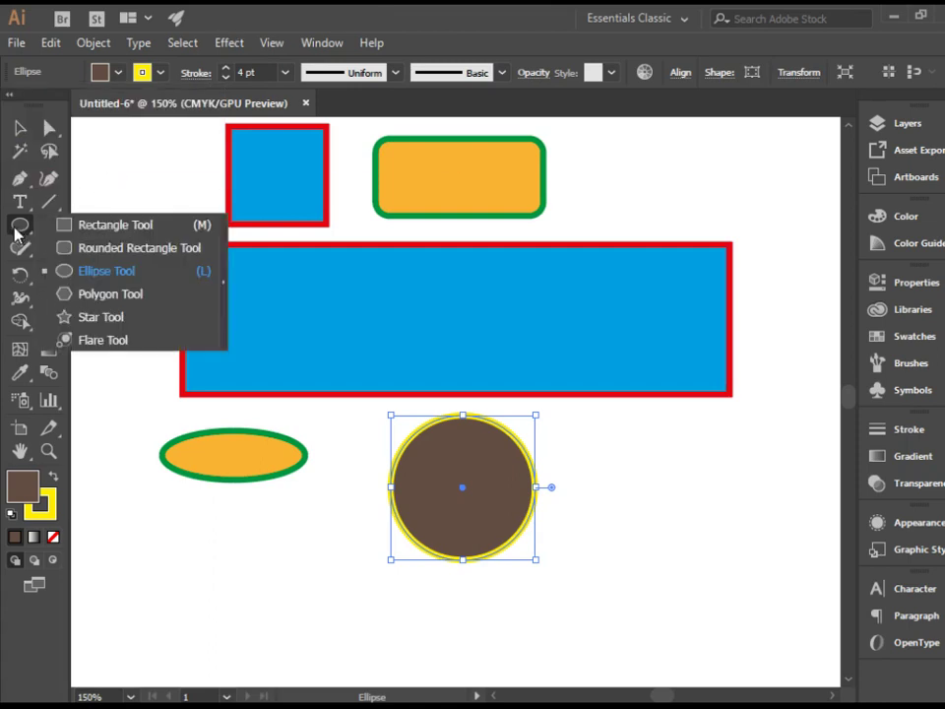
pyautogui.click(112, 297)
pyautogui.scroll(-6, 621, 429)
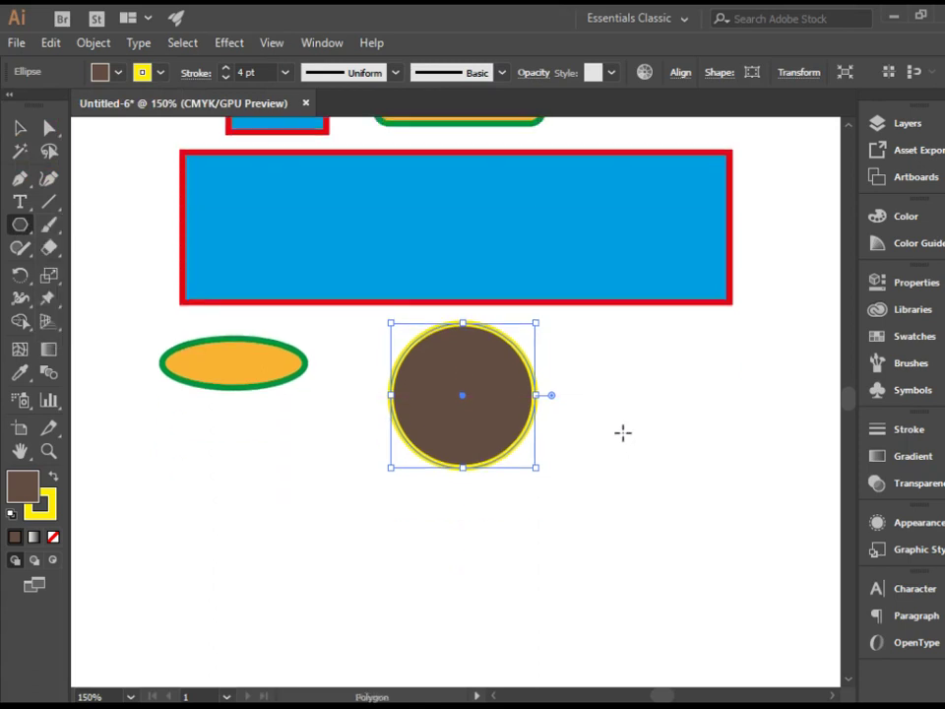
pyautogui.moveTo(206, 332)
pyautogui.mouseDown()
pyautogui.moveTo(245, 378)
pyautogui.moveTo(282, 364)
pyautogui.moveTo(274, 305)
pyautogui.mouseUp()
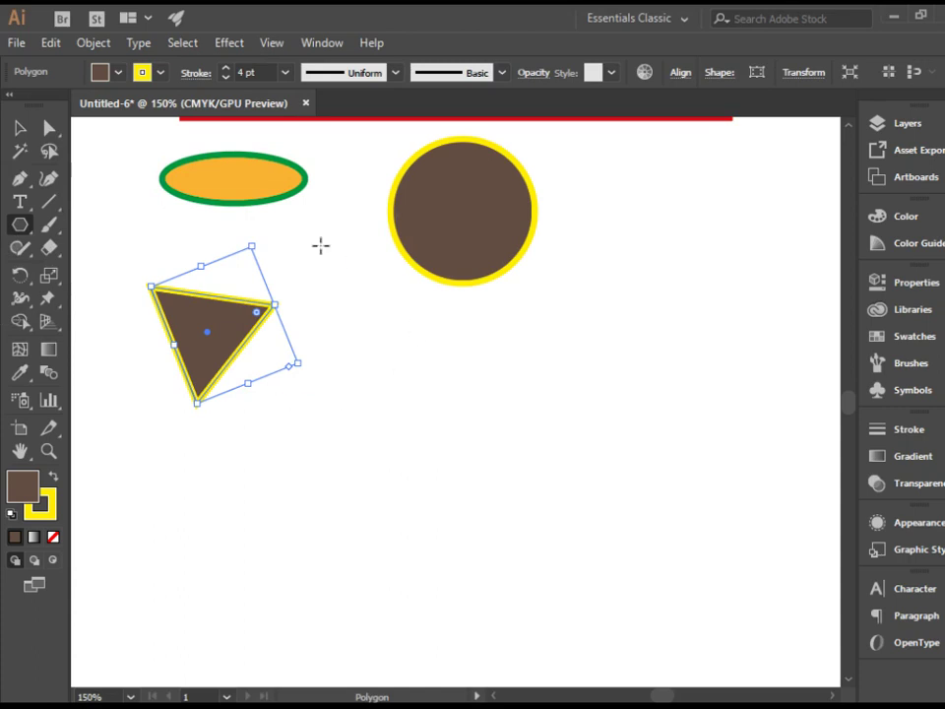
# Step: Create a 6-sided hexagon beside the triangle via the Polygon dialog
pyautogui.click(372, 344)
pyautogui.write('3')
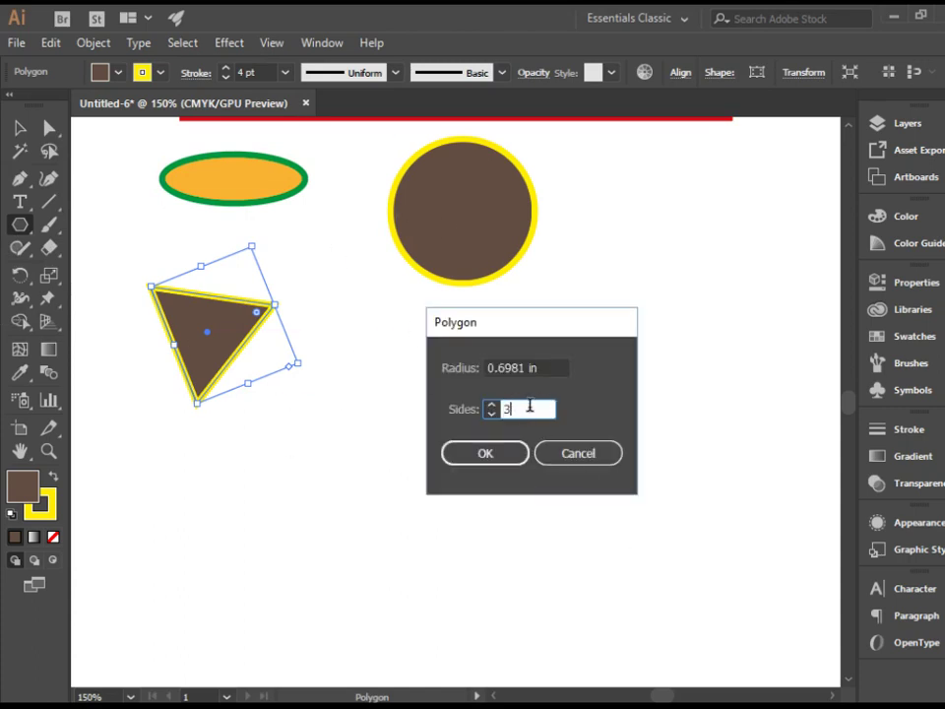
pyautogui.doubleClick(542, 408)
pyautogui.write('6')
pyautogui.click(483, 454)
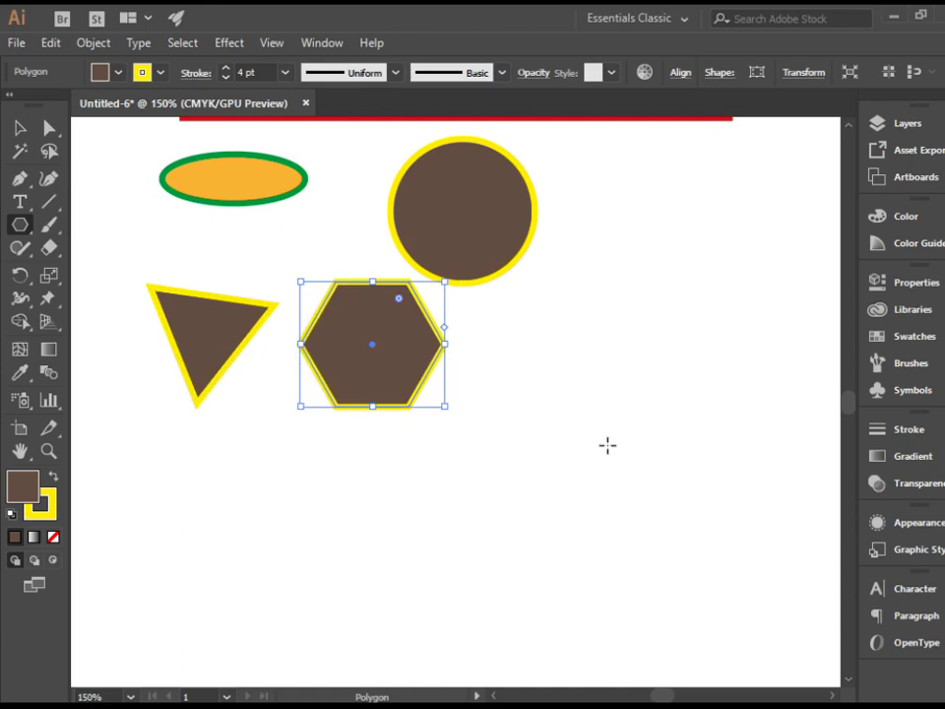
# Step: Fill the hexagon dark green with a purple stroke, then deselect it
pyautogui.click(150, 78)
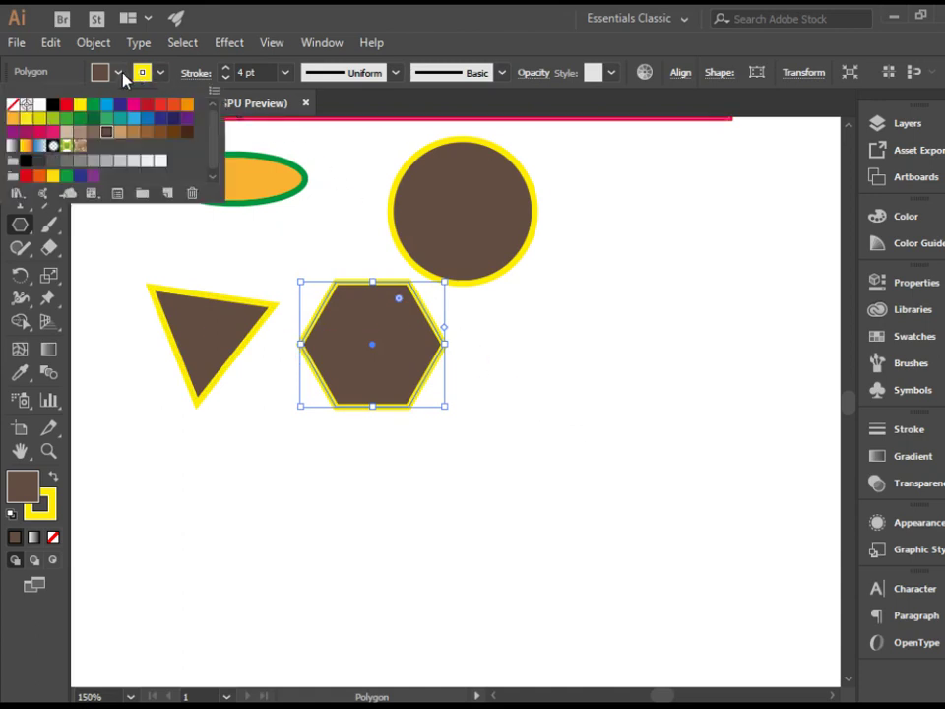
pyautogui.click(93, 118)
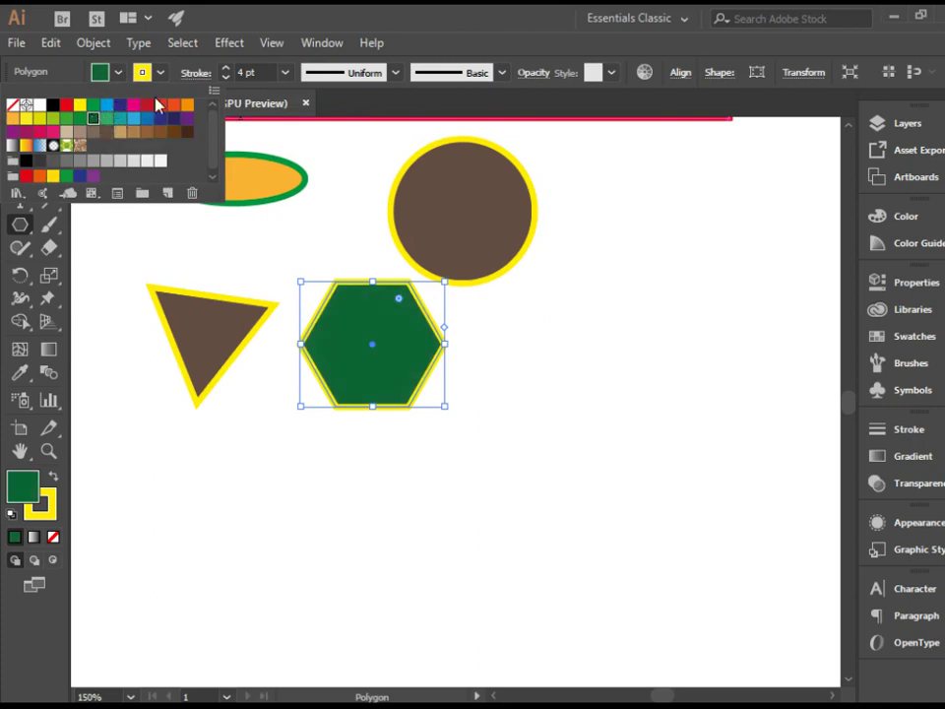
pyautogui.click(298, 28)
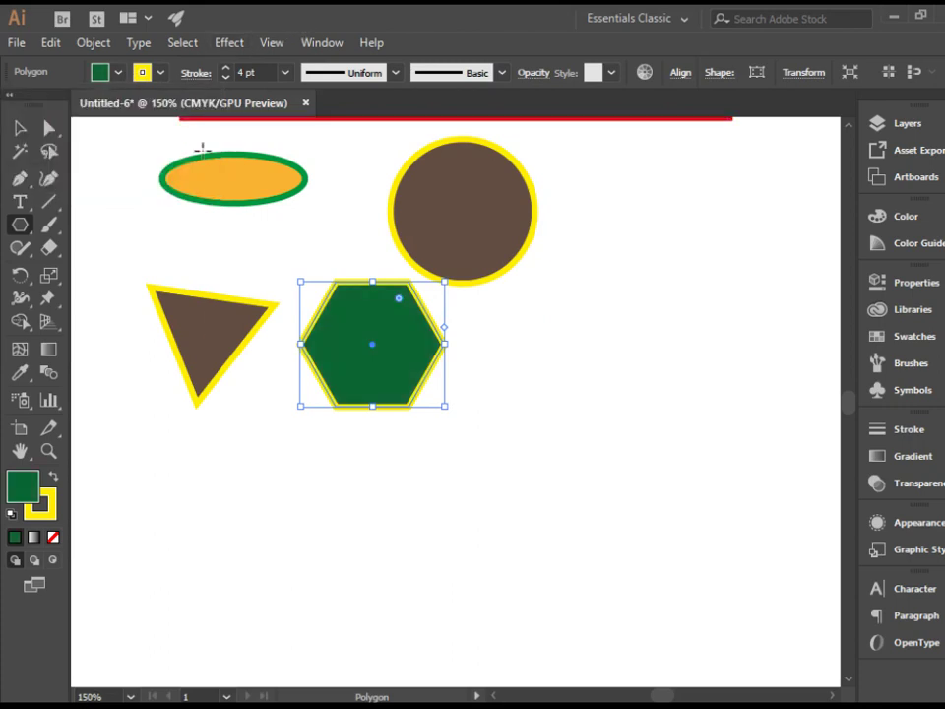
pyautogui.click(164, 74)
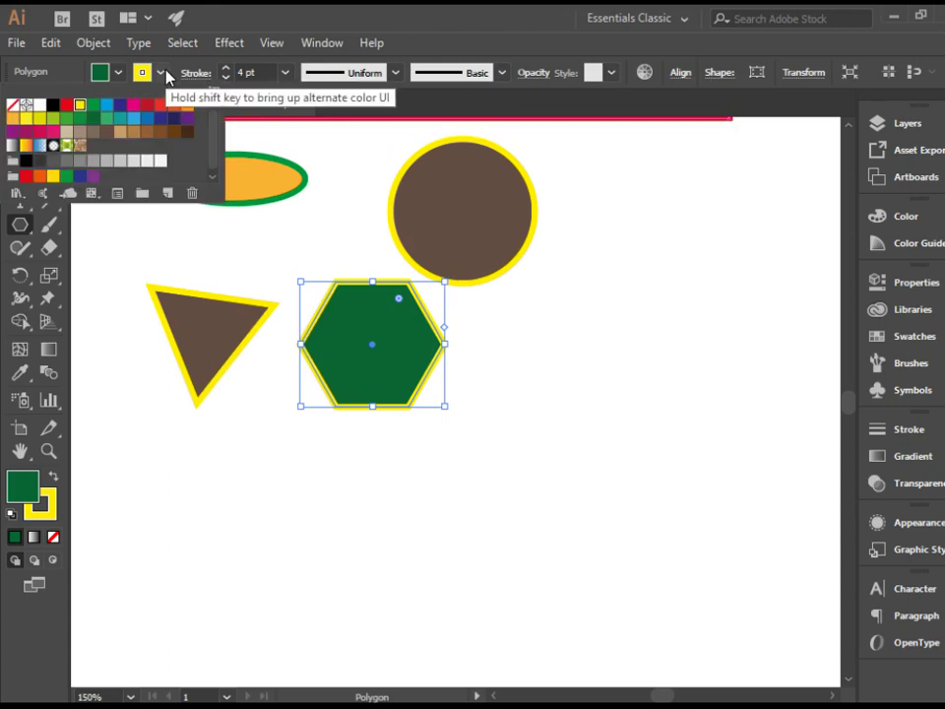
pyautogui.click(187, 119)
pyautogui.click(297, 14)
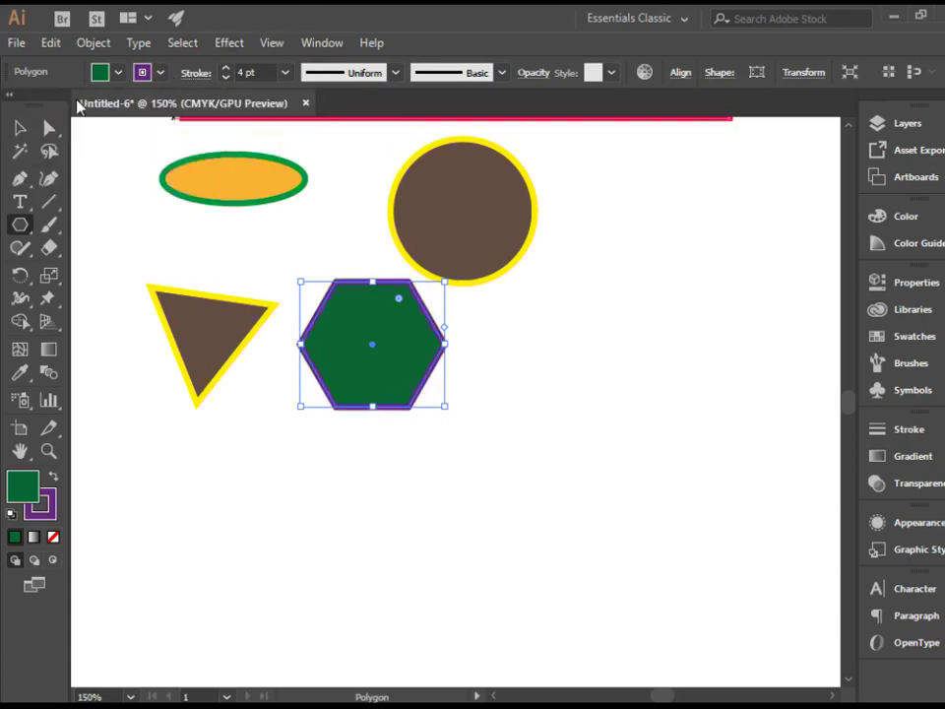
pyautogui.click(19, 128)
pyautogui.click(549, 373)
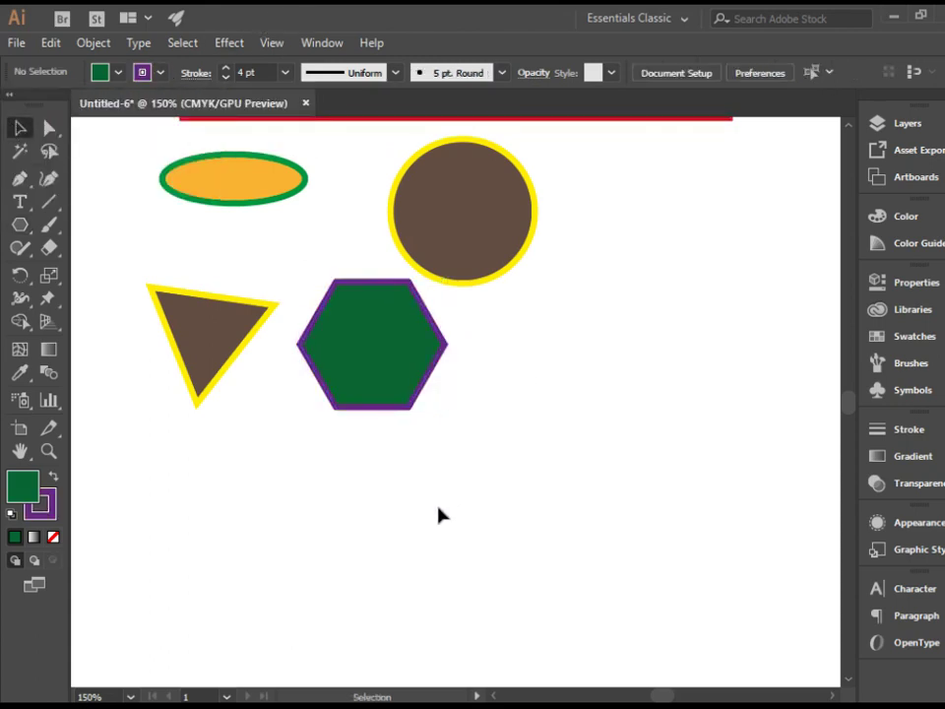
# Step: Draw a large 10-point dark green star with a purple outline overlapping the circle
pyautogui.click(22, 227)
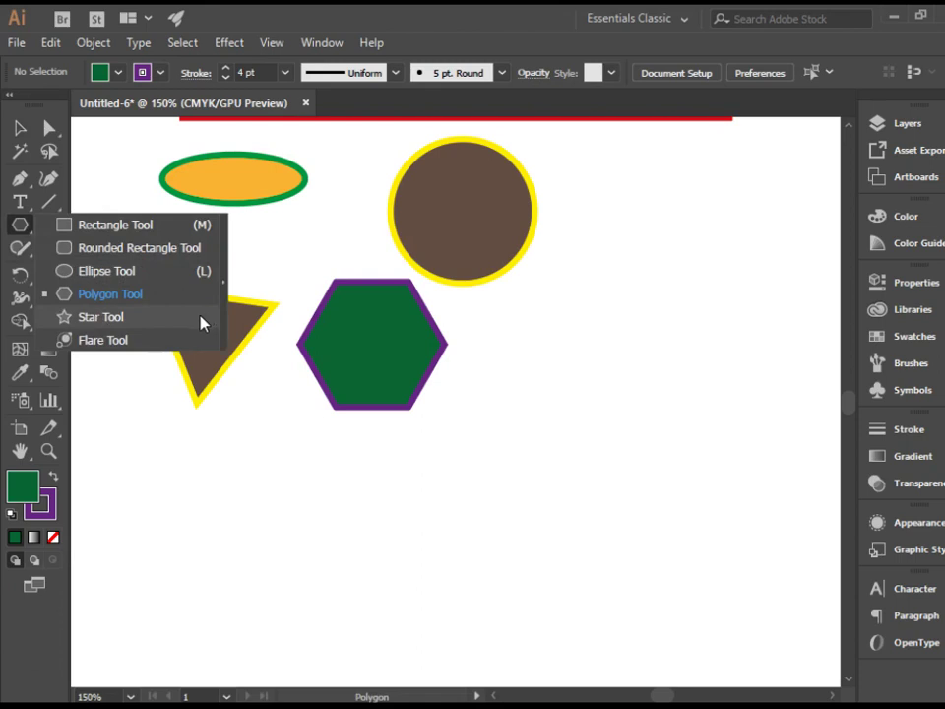
pyautogui.click(95, 317)
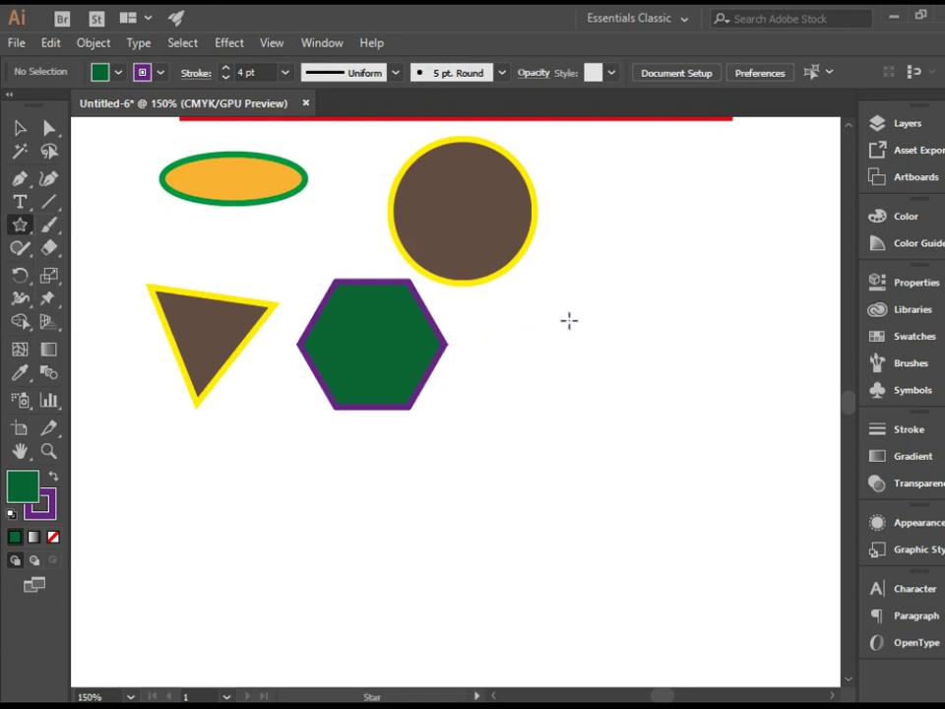
pyautogui.moveTo(567, 321)
pyautogui.mouseDown()
pyautogui.moveTo(617, 373)
pyautogui.moveTo(681, 387)
pyautogui.moveTo(695, 404)
pyautogui.moveTo(688, 426)
pyautogui.mouseUp()
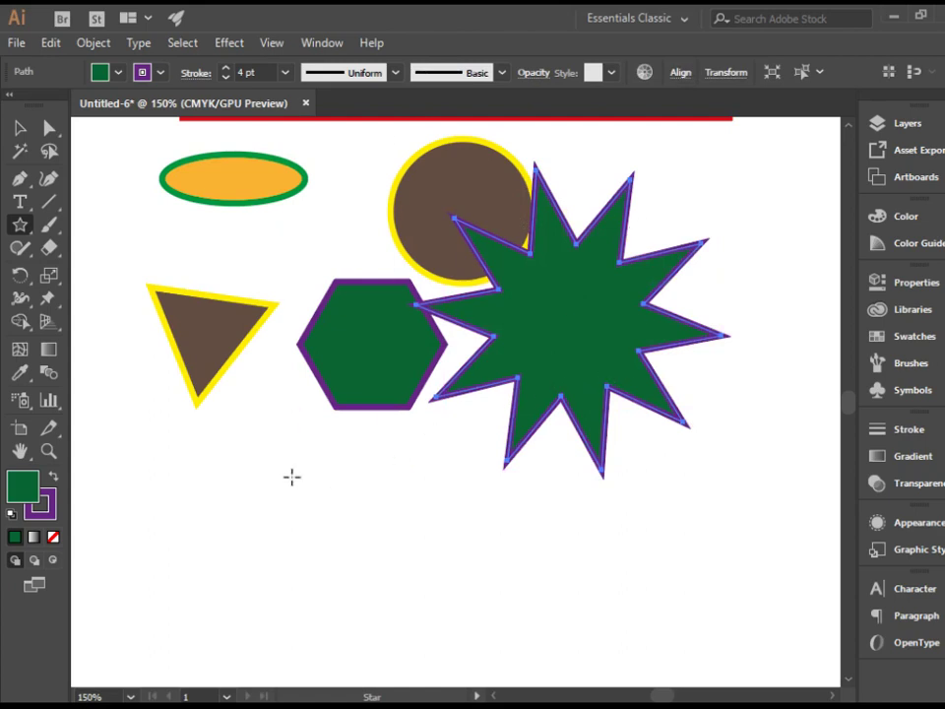
pyautogui.click(248, 465)
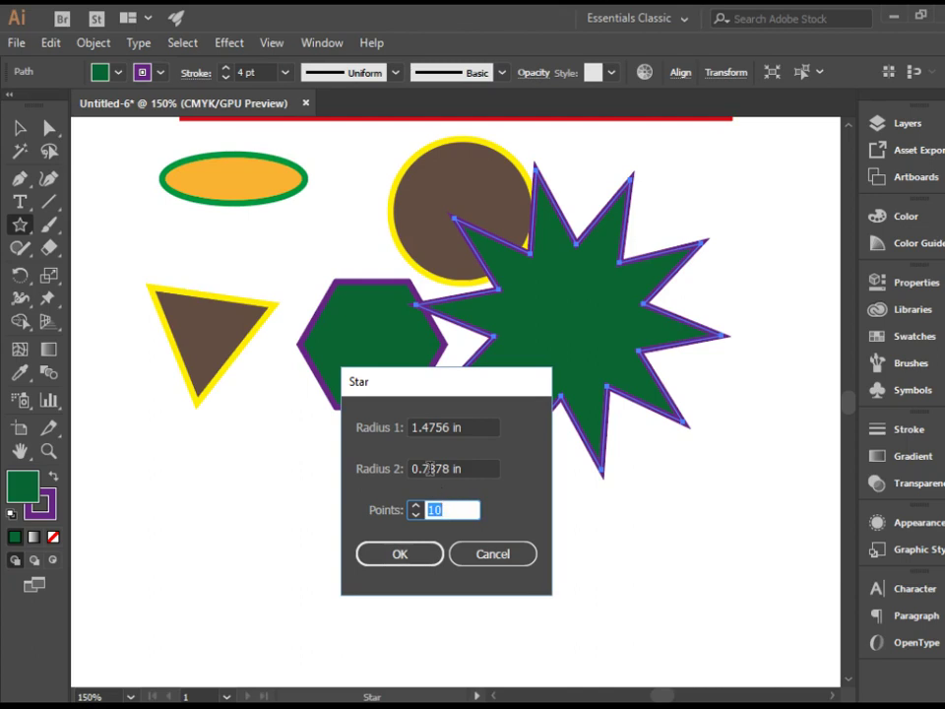
# Step: Create a five-pointed star with inner radius 45 at the lower left over the triangle
pyautogui.moveTo(421, 469); pyautogui.dragTo(409, 510)
pyautogui.write('4')
pyautogui.write('5')
pyautogui.click(421, 558)
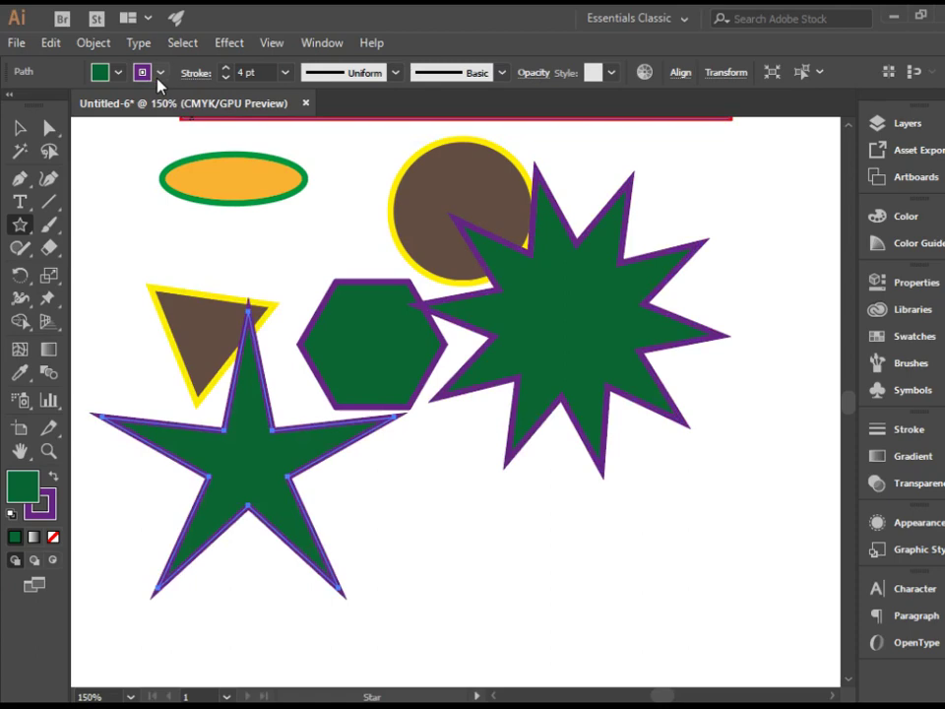
# Step: Fill the new star red and deselect it
pyautogui.click(119, 72)
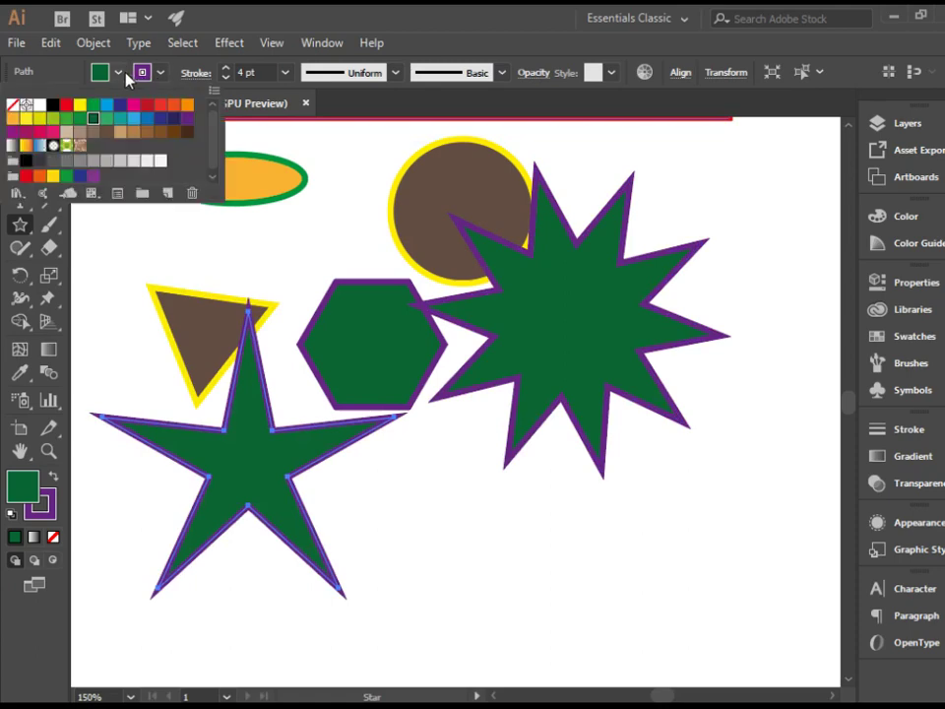
pyautogui.click(67, 105)
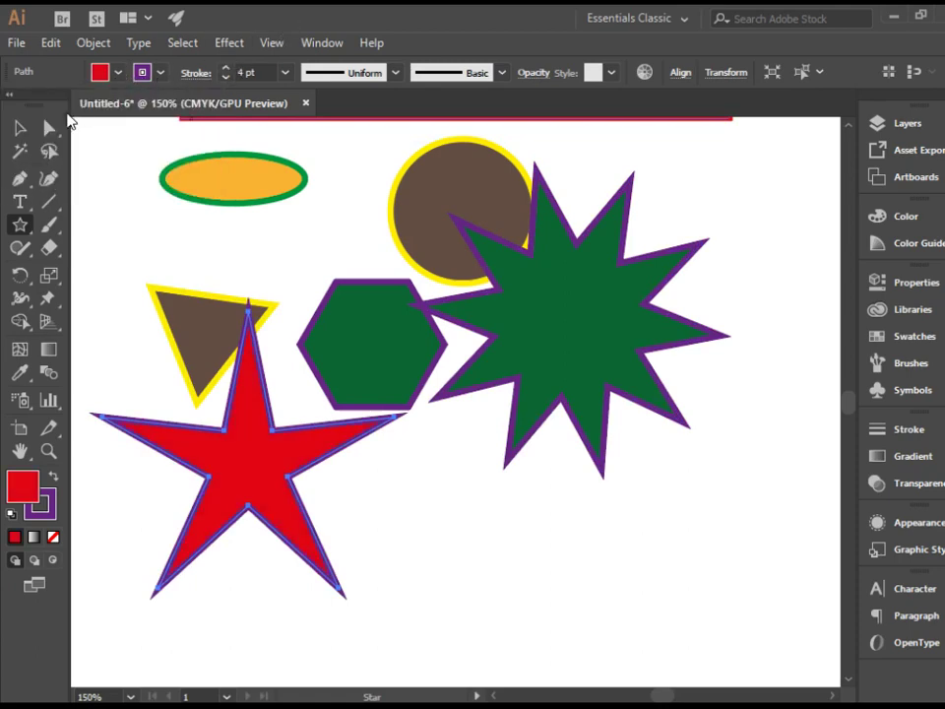
pyautogui.click(23, 130)
pyautogui.click(166, 238)
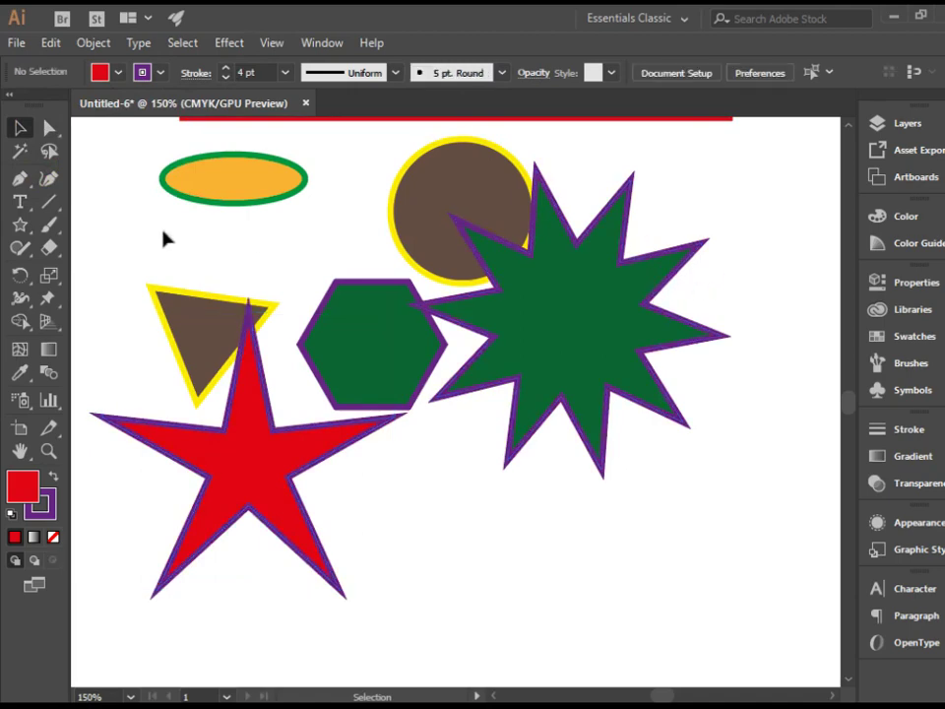
# Step: Draw a lens flare centred on the red star
pyautogui.click(20, 224)
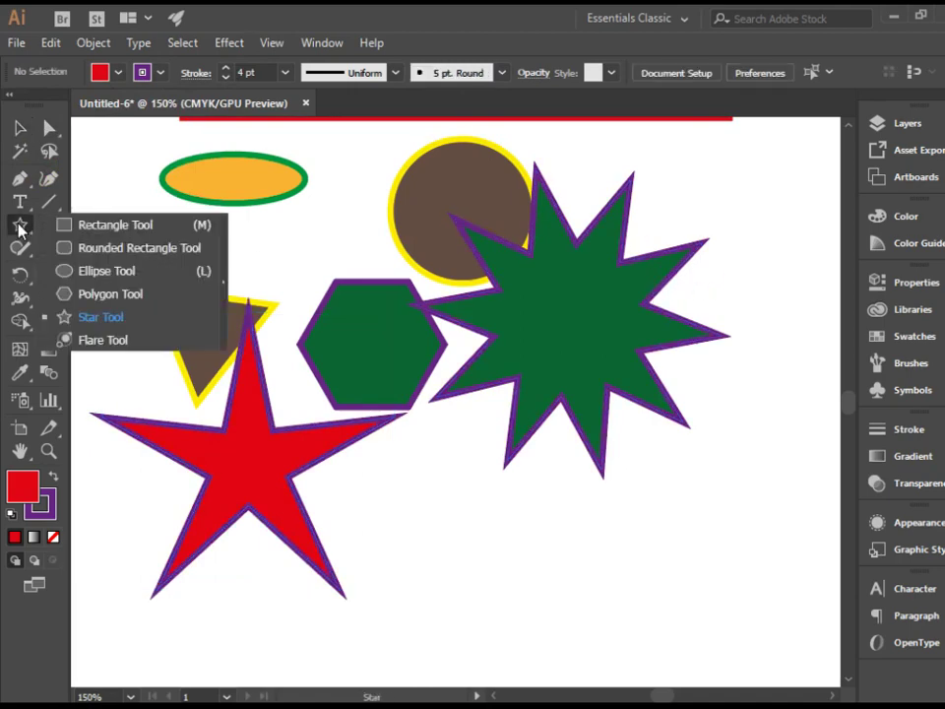
pyautogui.click(119, 341)
pyautogui.moveTo(276, 455); pyautogui.dragTo(342, 432)
pyautogui.press('v')
# Step: Move the lens flare below the hexagon, beside the red star, and check its placement
pyautogui.click(358, 168)
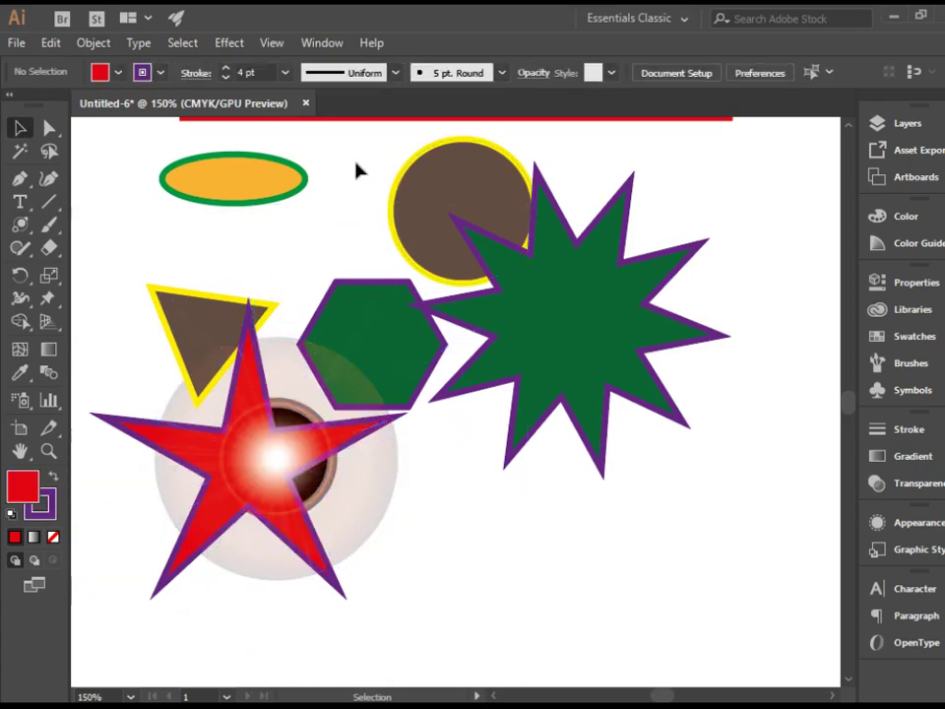
pyautogui.moveTo(346, 514); pyautogui.dragTo(545, 570)
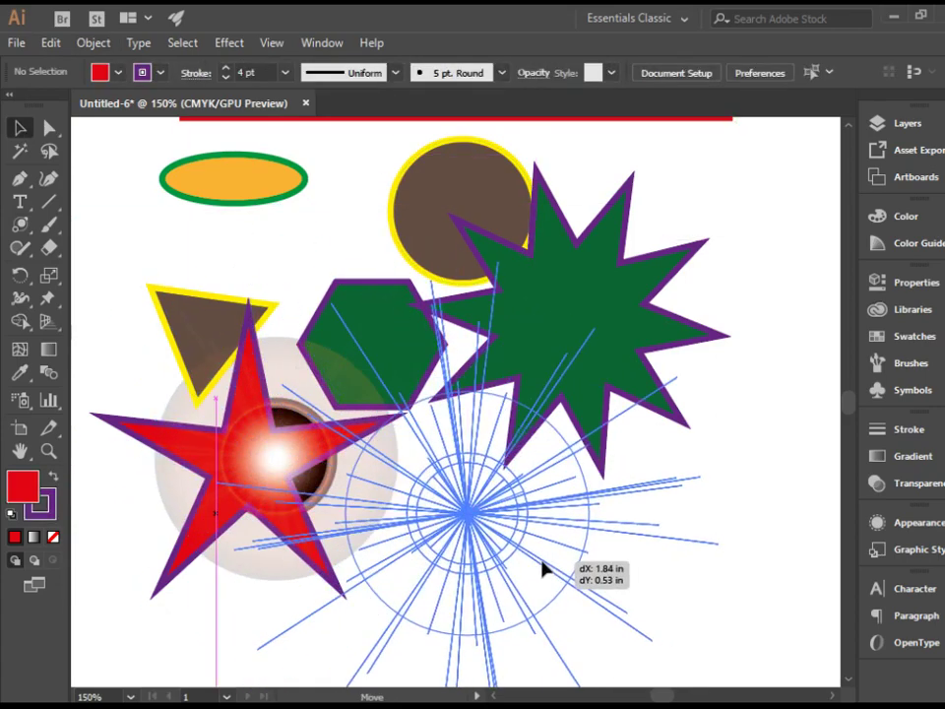
pyautogui.click(753, 464)
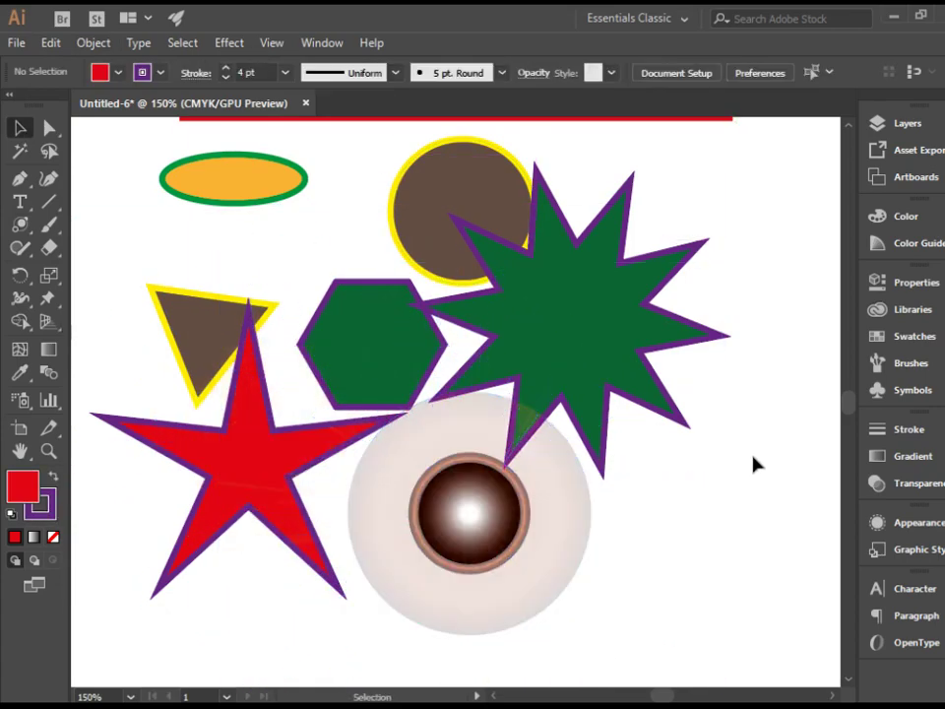
pyautogui.click(517, 561)
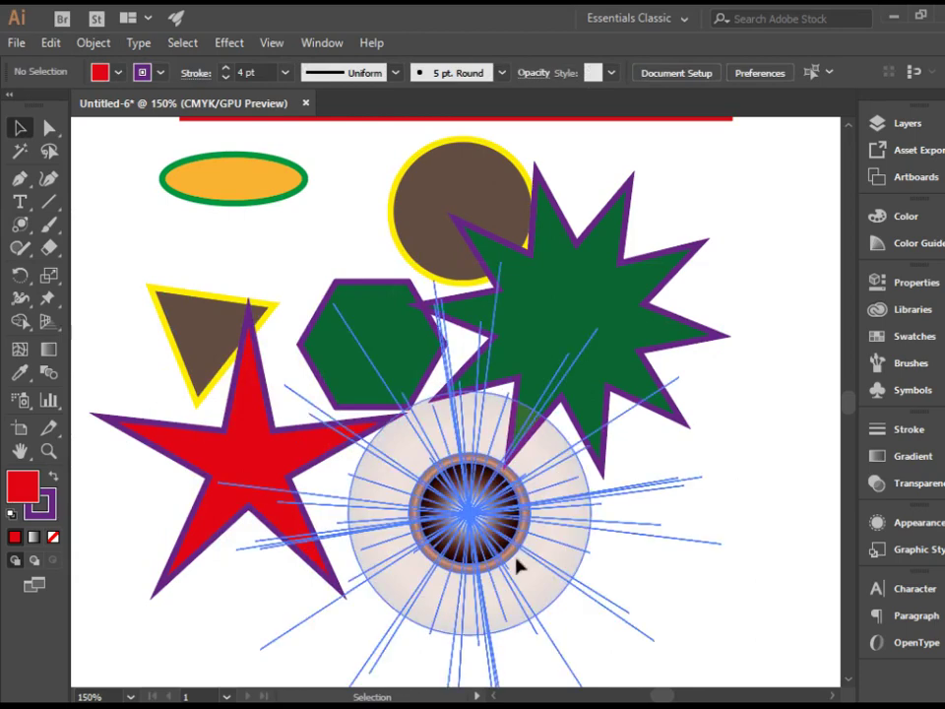
pyautogui.click(746, 537)
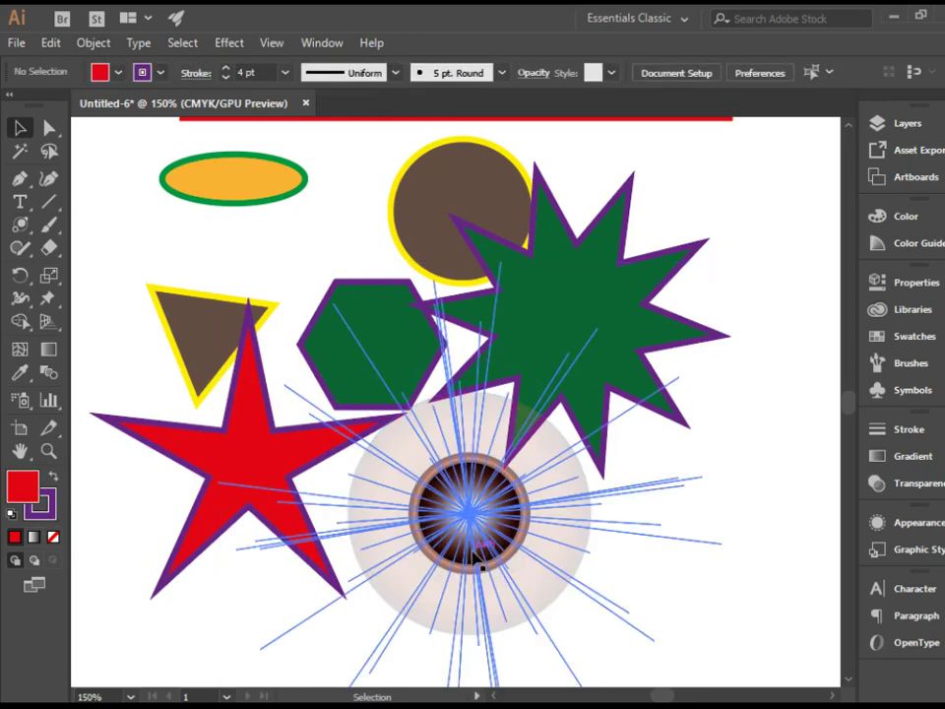
pyautogui.click(581, 557)
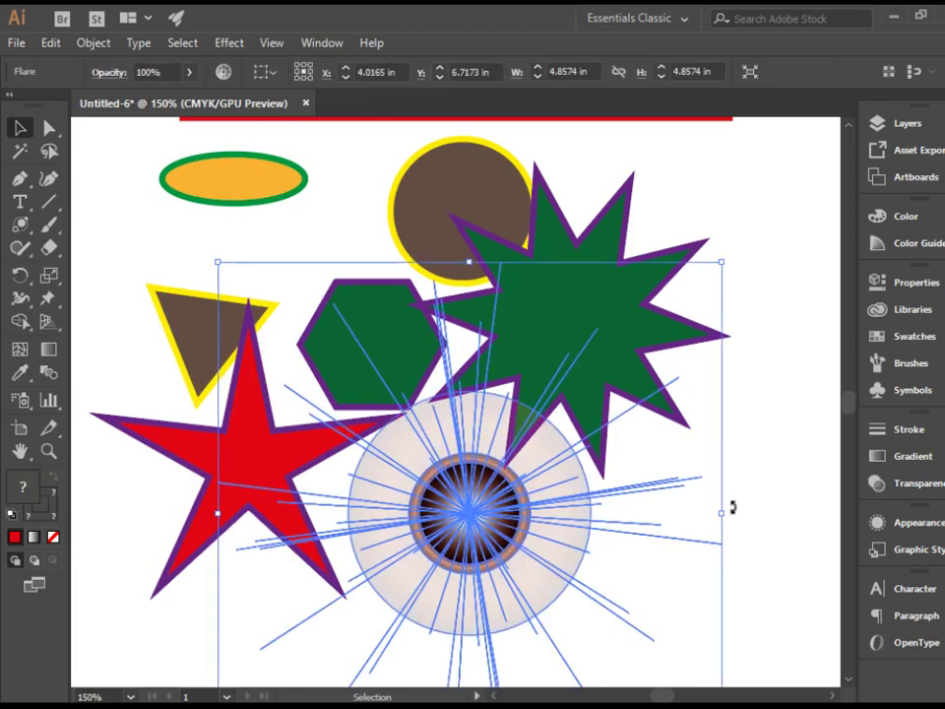
pyautogui.click(794, 503)
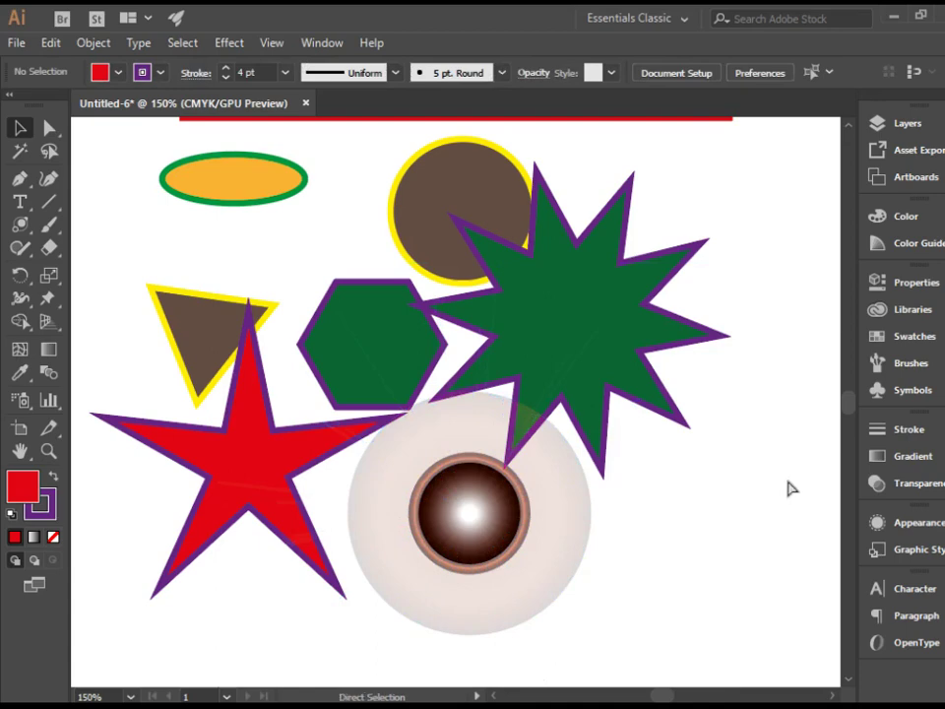
# Step: Zoom out to 66.67% to view all shapes, then select and deselect the artwork
pyautogui.hotkey('ctrl', '-')
pyautogui.hotkey('ctrl', '-')
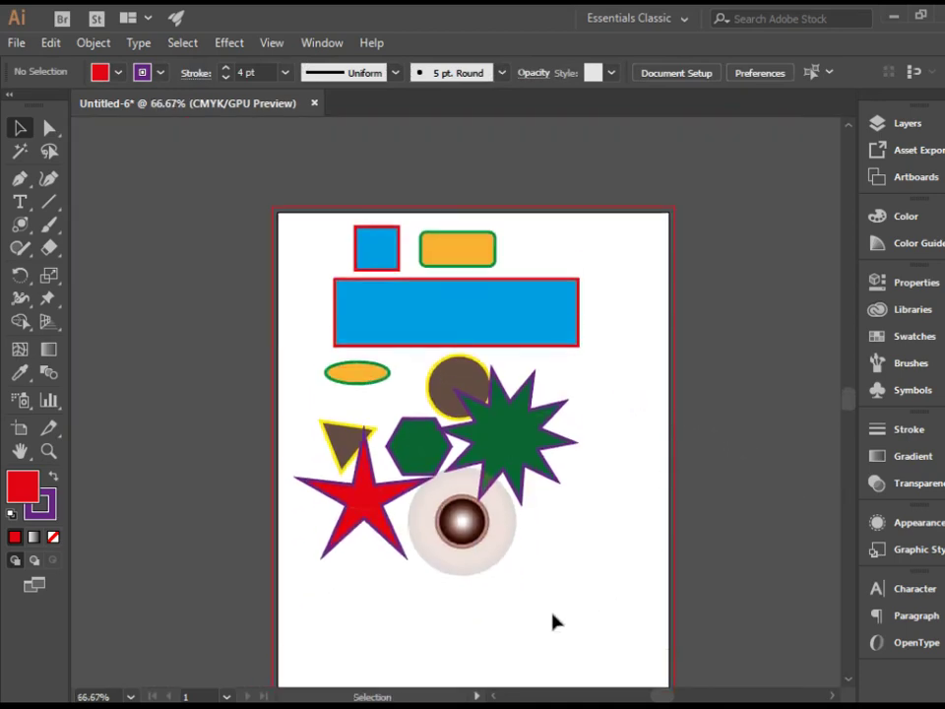
pyautogui.moveTo(295, 207); pyautogui.dragTo(654, 530)
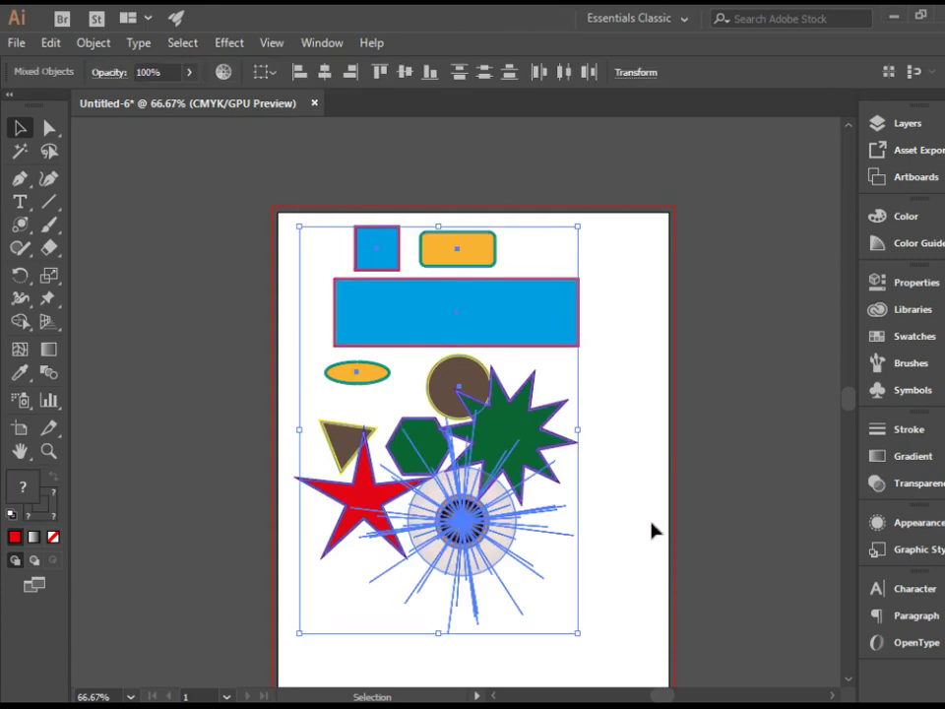
pyautogui.click(650, 528)
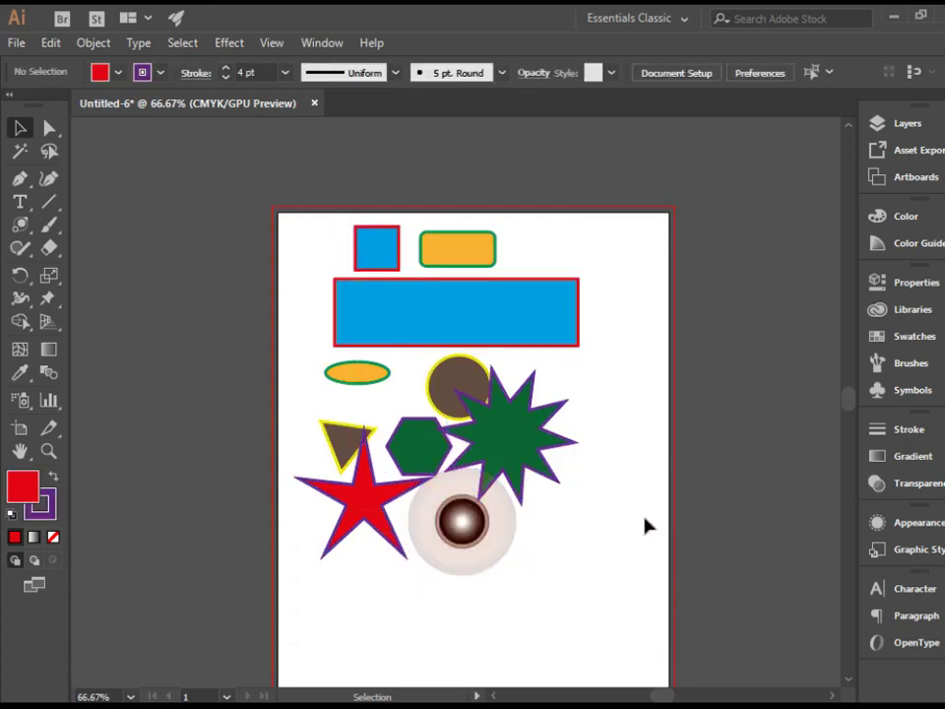